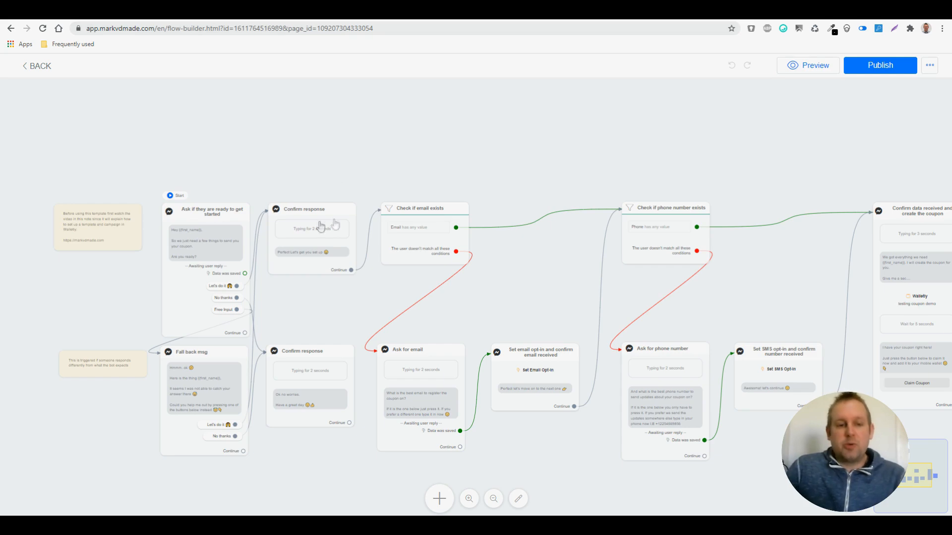
Examine the flow's opening question, confirm response and email check, including the branch leading to the email request
{"action": "scroll", "coordinate": [181, 228], "scroll_direction": "up", "scroll_amount": 2}
{"action": "scroll", "coordinate": [173, 257], "scroll_direction": "up", "scroll_amount": 3}
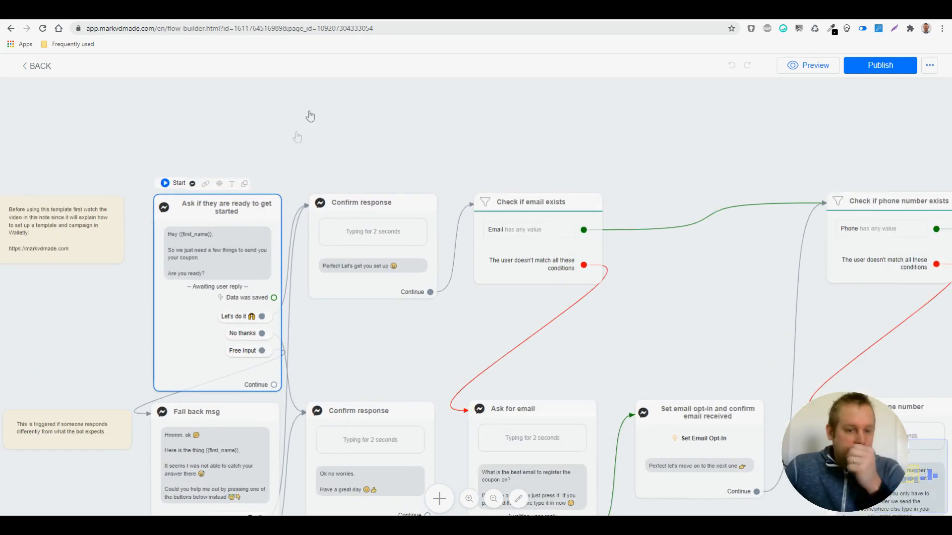
{"action": "left_click_drag", "start_coordinate": [382, 115], "coordinate": [366, 76]}
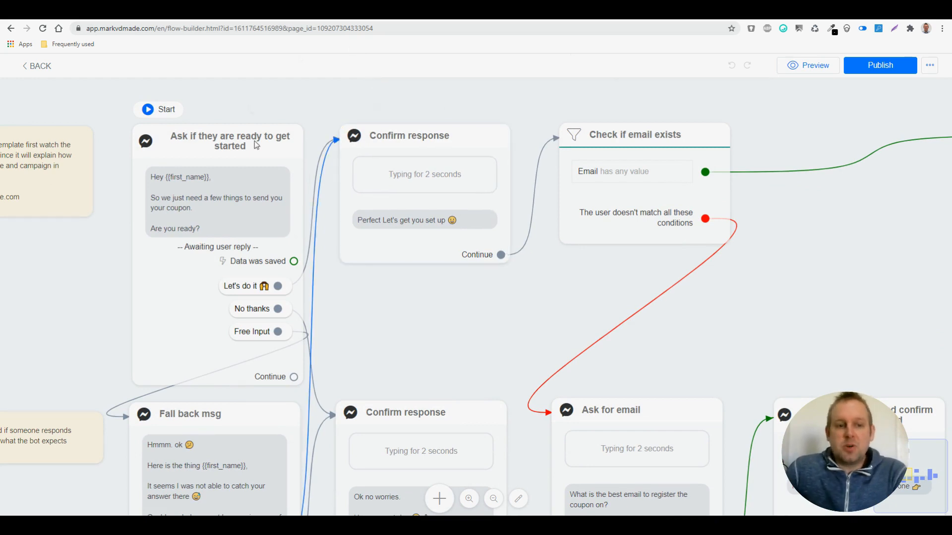
{"action": "left_click", "coordinate": [243, 199]}
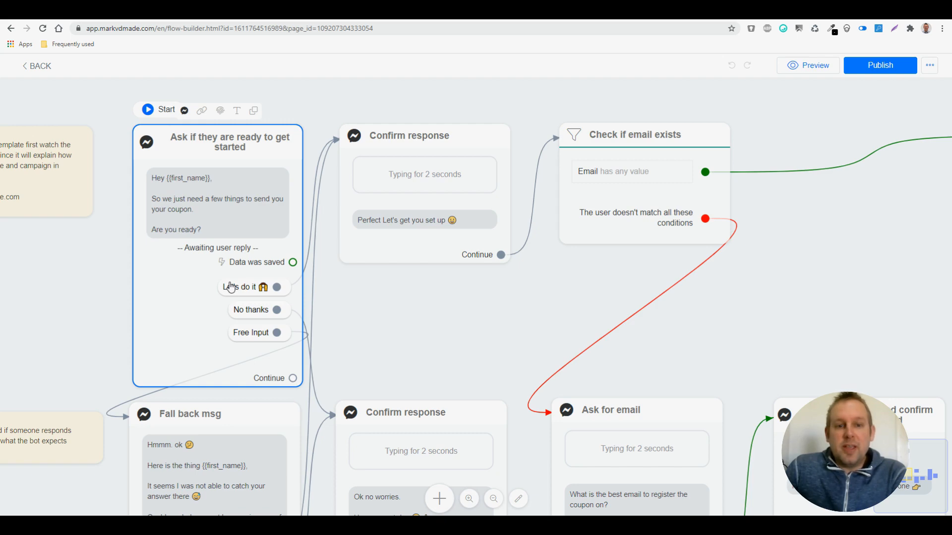
{"action": "scroll", "coordinate": [229, 288], "scroll_direction": "down", "scroll_amount": 3}
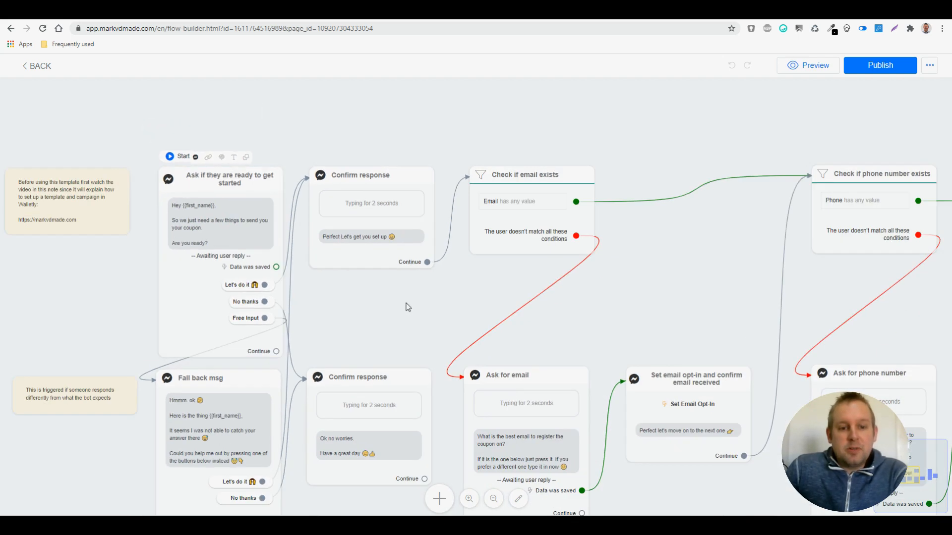
{"action": "left_click_drag", "start_coordinate": [406, 302], "coordinate": [273, 283]}
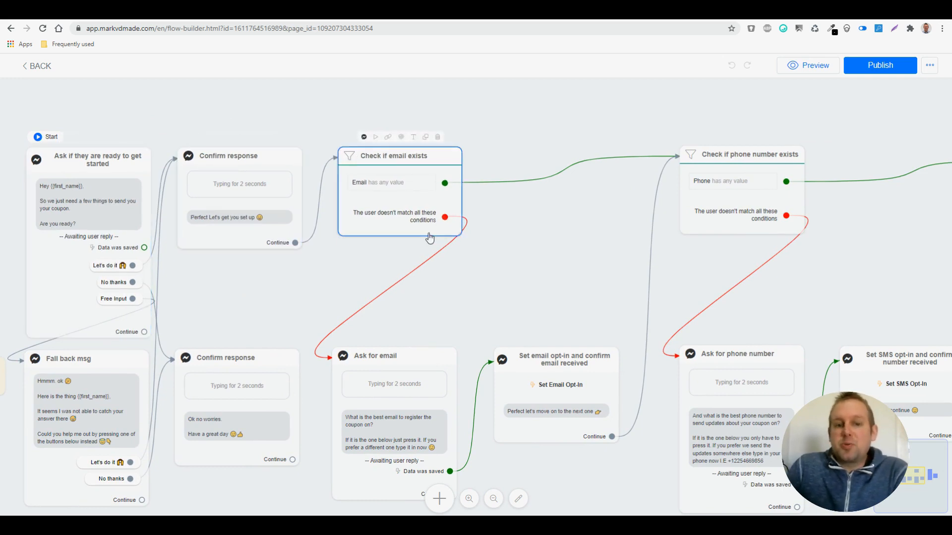
{"action": "left_click_drag", "start_coordinate": [474, 284], "coordinate": [424, 153]}
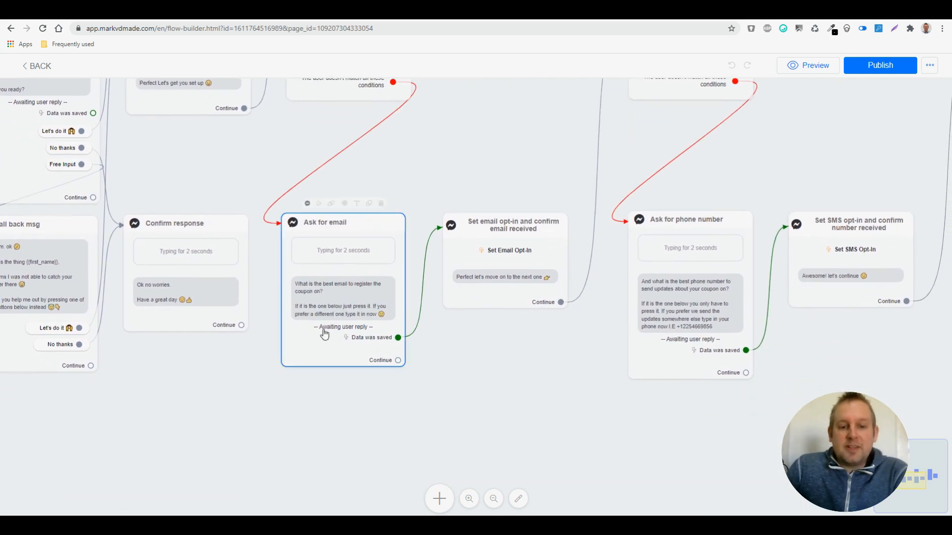
Review the "Ask for email" block's user input settings, enlarge the retry message field to read it, and save
{"action": "scroll", "coordinate": [325, 327], "scroll_direction": "up", "scroll_amount": 2}
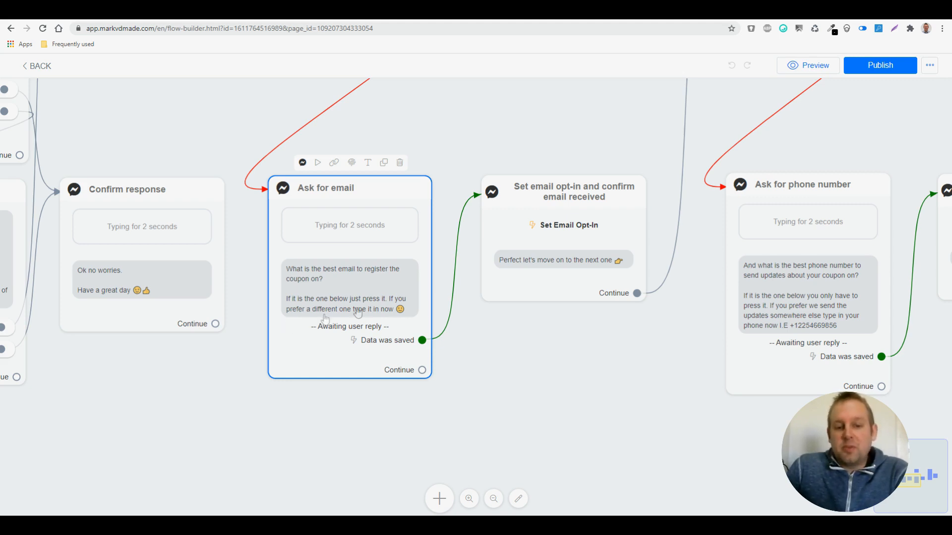
{"action": "left_click", "coordinate": [345, 287]}
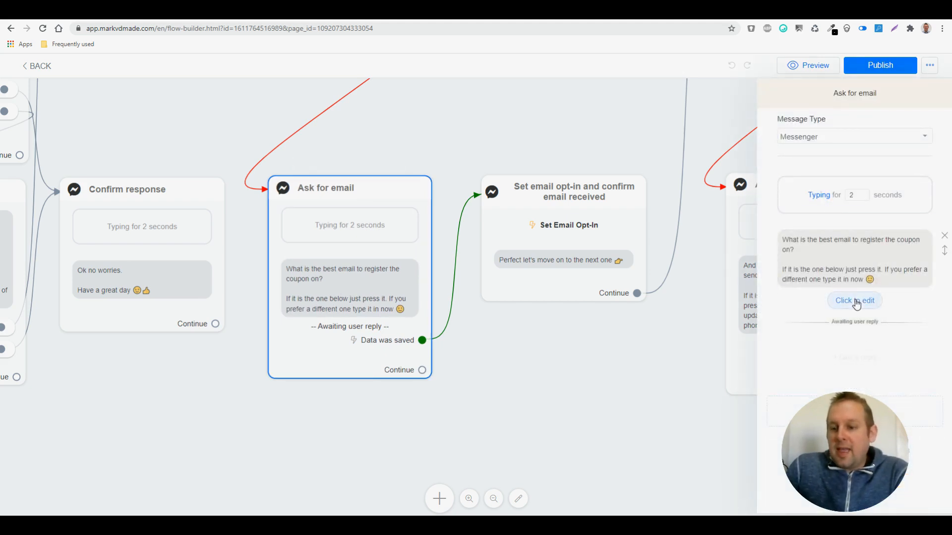
{"action": "left_click", "coordinate": [854, 301]}
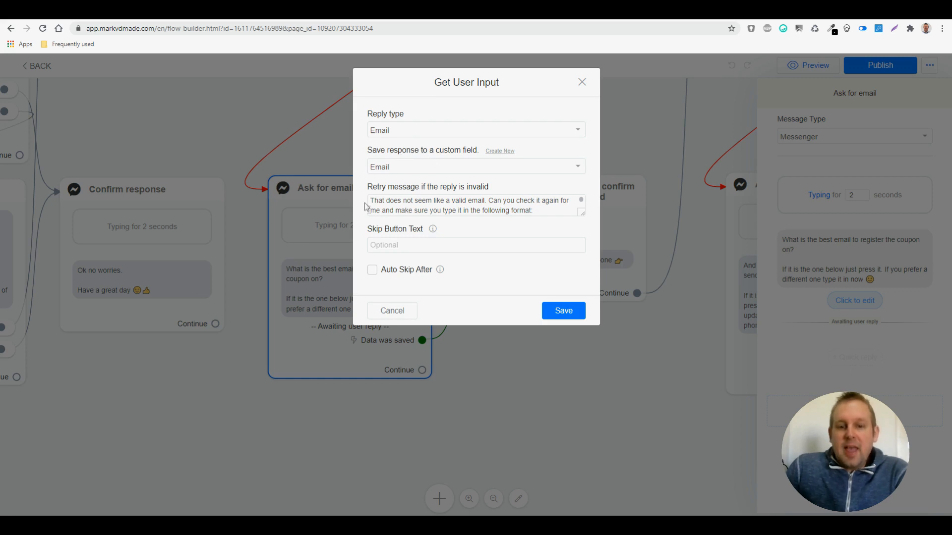
{"action": "left_click_drag", "start_coordinate": [578, 219], "coordinate": [578, 243]}
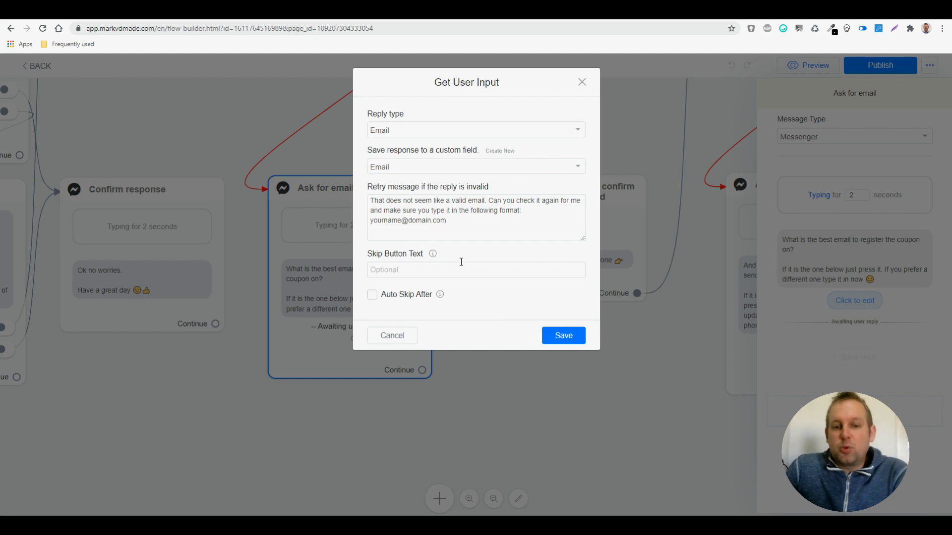
{"action": "left_click", "coordinate": [557, 337]}
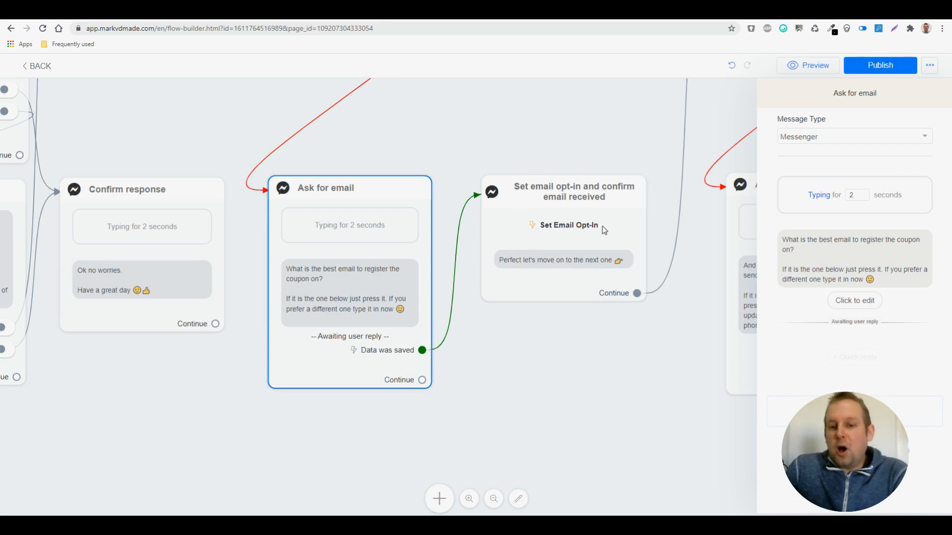
Open the "Set email opt-in and confirm email received" block and view the email actions that can be added
{"action": "left_click", "coordinate": [553, 232]}
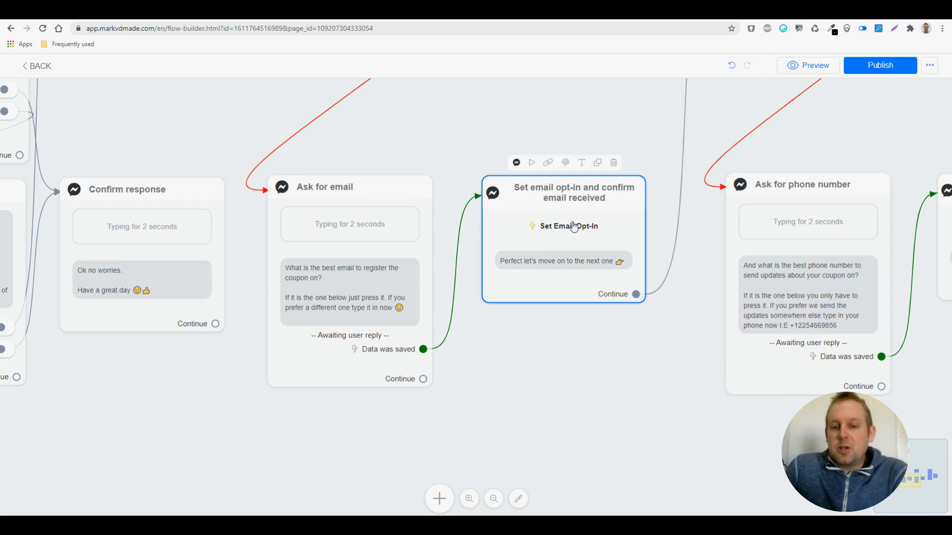
{"action": "left_click", "coordinate": [560, 287]}
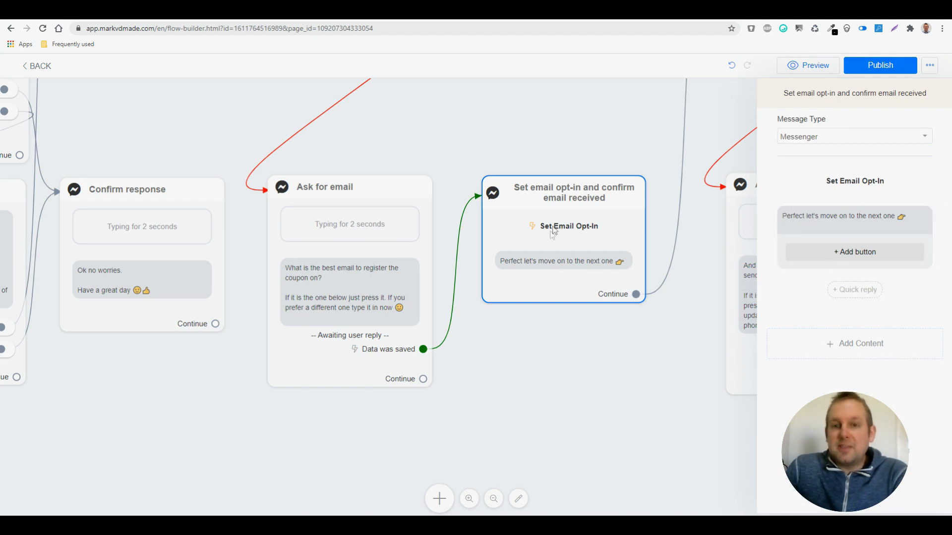
{"action": "left_click", "coordinate": [843, 347]}
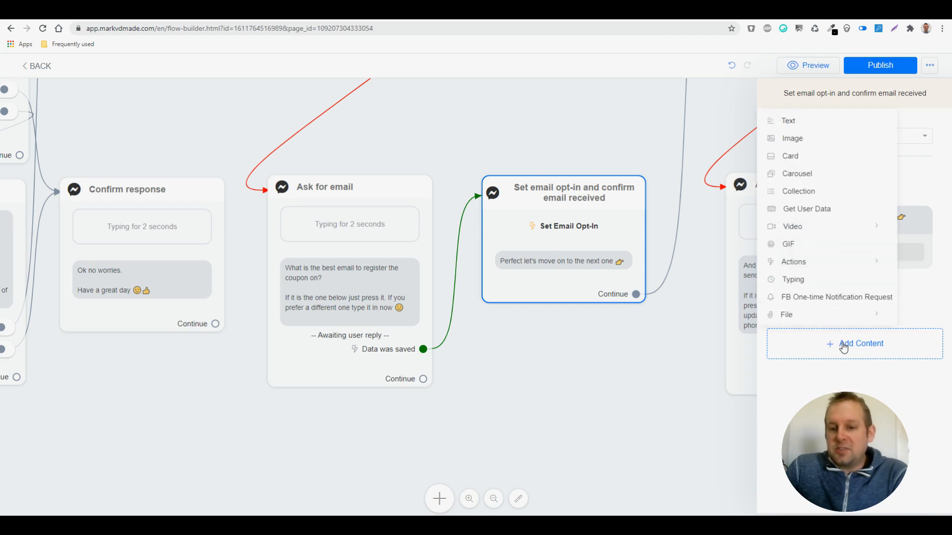
{"action": "left_click", "coordinate": [796, 271]}
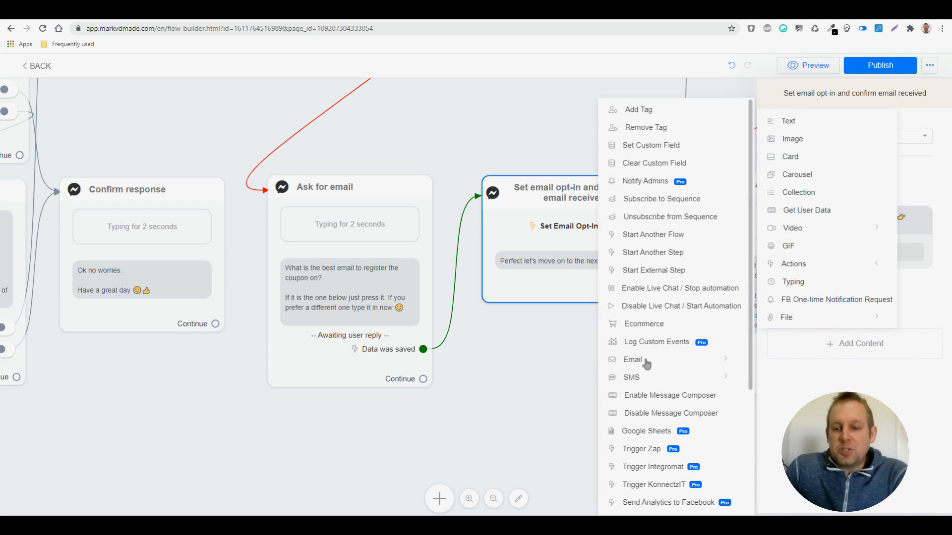
{"action": "left_click", "coordinate": [646, 365]}
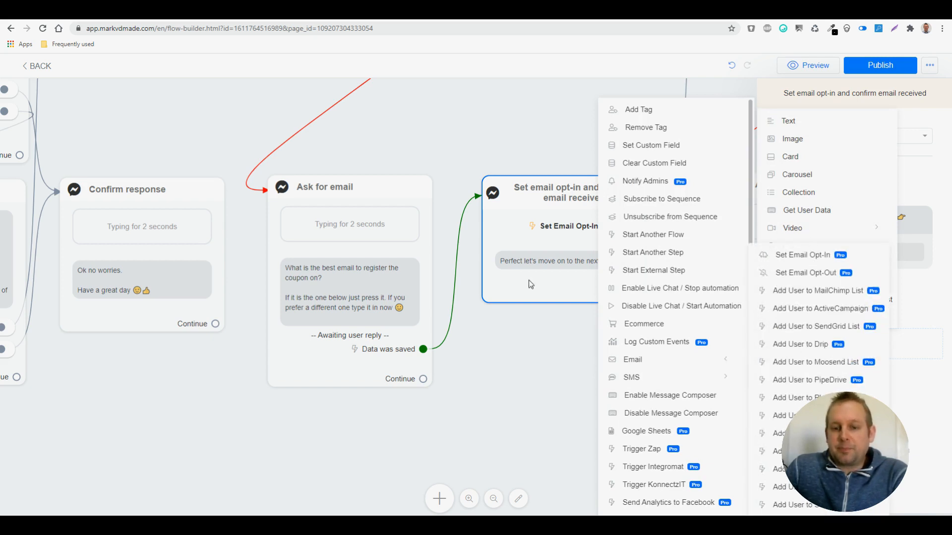
{"action": "left_click", "coordinate": [531, 294]}
Examine the phone number check and compare the email and phone number request blocks with their opt-in blocks
{"action": "scroll", "coordinate": [546, 367], "scroll_direction": "down", "scroll_amount": 5}
{"action": "scroll", "coordinate": [657, 271], "scroll_direction": "up", "scroll_amount": 6}
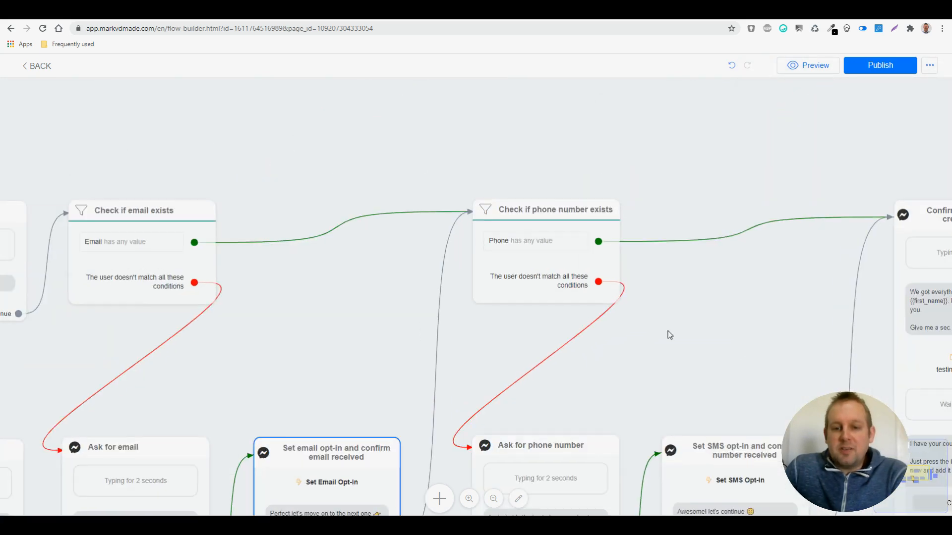
{"action": "left_click_drag", "start_coordinate": [663, 362], "coordinate": [631, 257]}
{"action": "scroll", "coordinate": [610, 276], "scroll_direction": "down", "scroll_amount": 3}
{"action": "scroll", "coordinate": [601, 323], "scroll_direction": "up", "scroll_amount": 3}
{"action": "left_click_drag", "start_coordinate": [627, 198], "coordinate": [632, 191]}
{"action": "left_click", "coordinate": [582, 364]}
{"action": "left_click", "coordinate": [143, 297]}
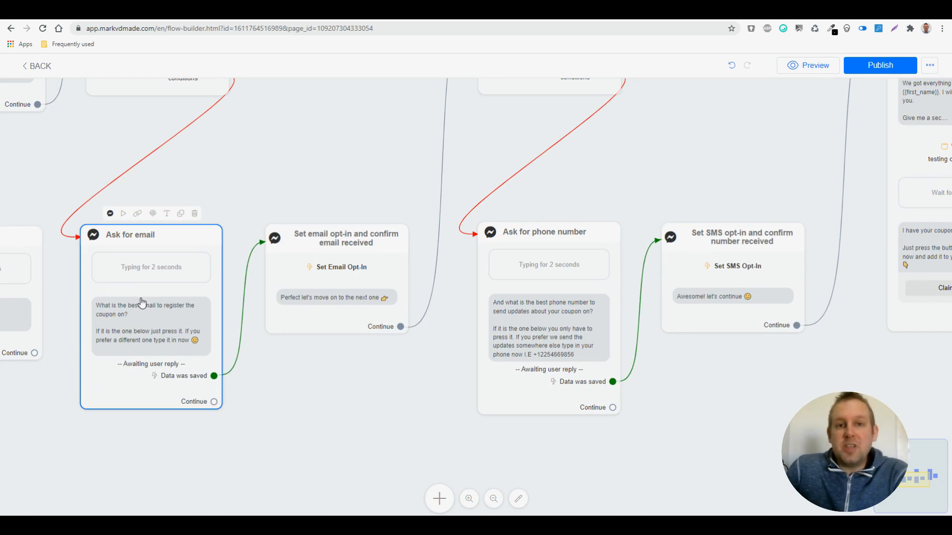
{"action": "left_click", "coordinate": [399, 171]}
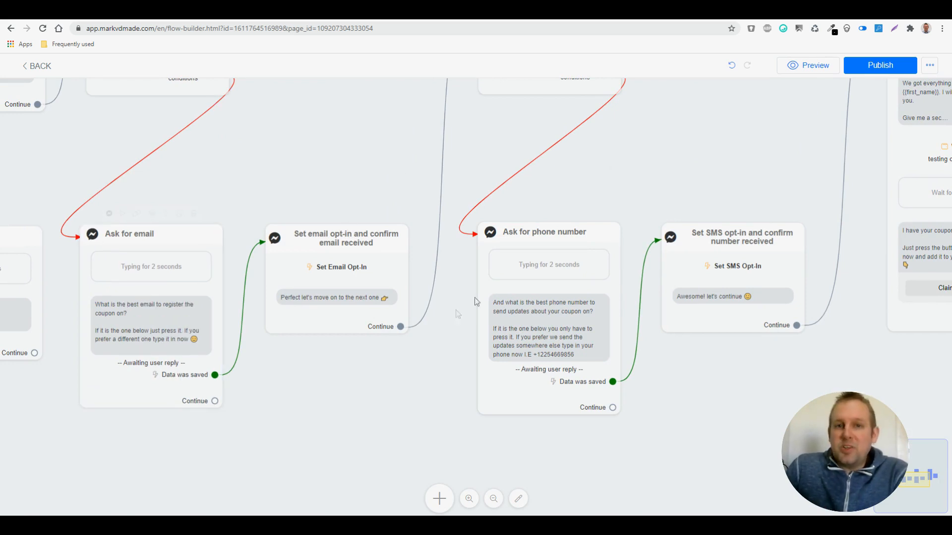
{"action": "left_click", "coordinate": [397, 261]}
{"action": "left_click", "coordinate": [203, 337]}
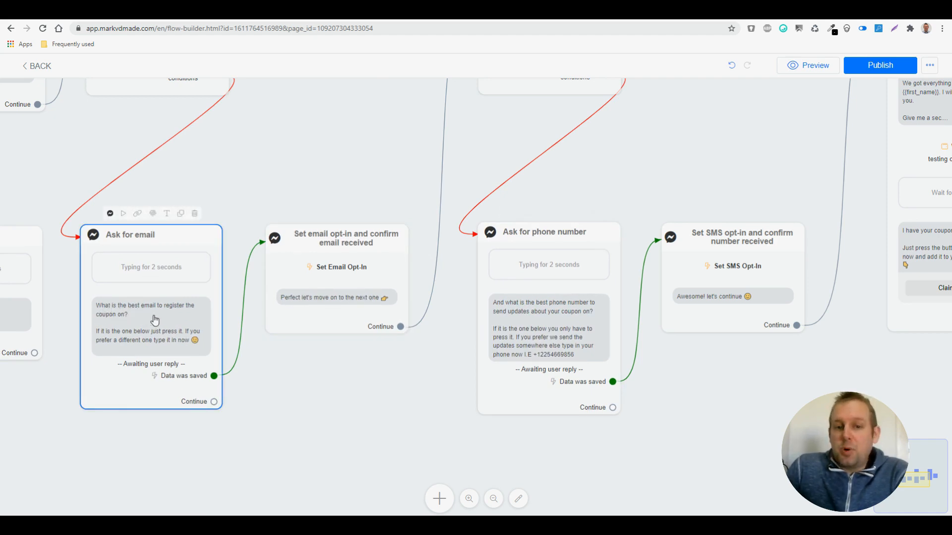
{"action": "scroll", "coordinate": [570, 324], "scroll_direction": "up", "scroll_amount": 1}
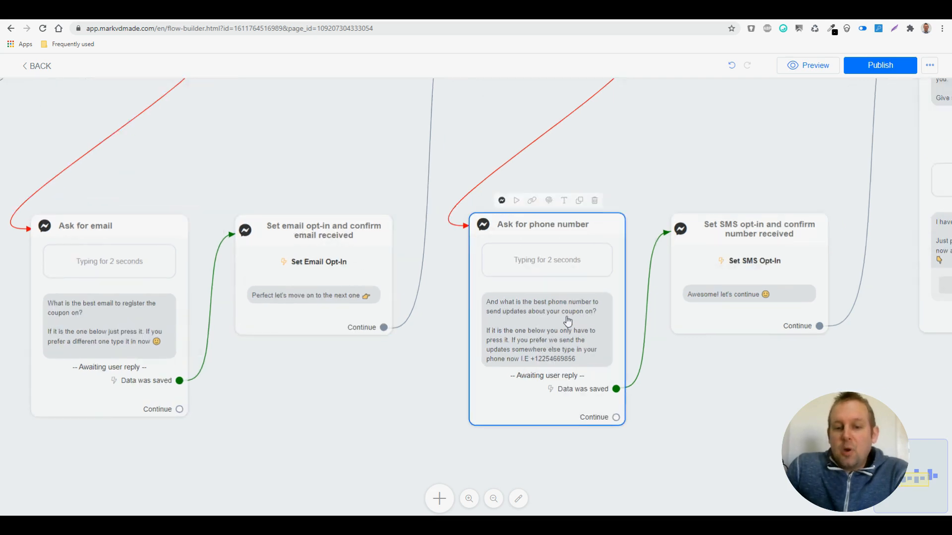
{"action": "scroll", "coordinate": [570, 323], "scroll_direction": "up", "scroll_amount": 1}
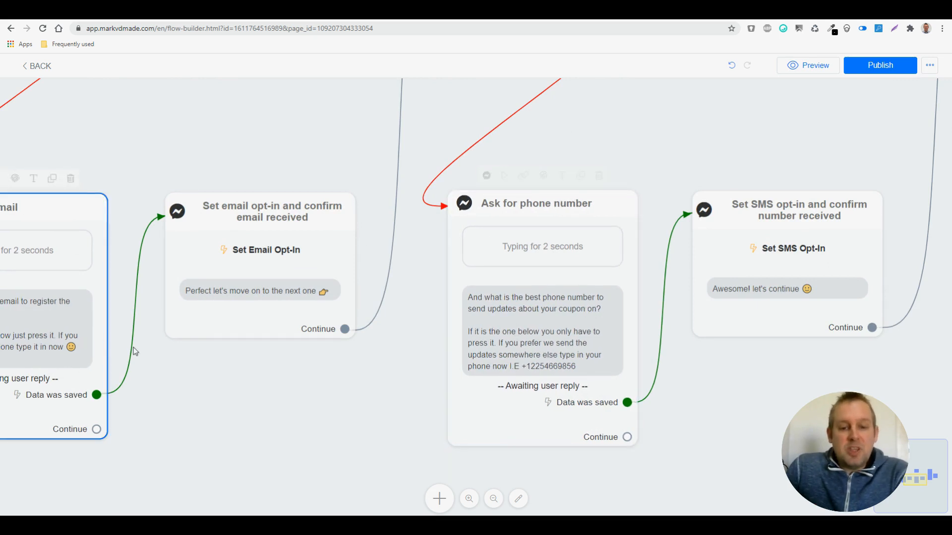
Review the "Ask for phone number" block's reply type, custom field and retry message, and save the settings
{"action": "left_click", "coordinate": [560, 358]}
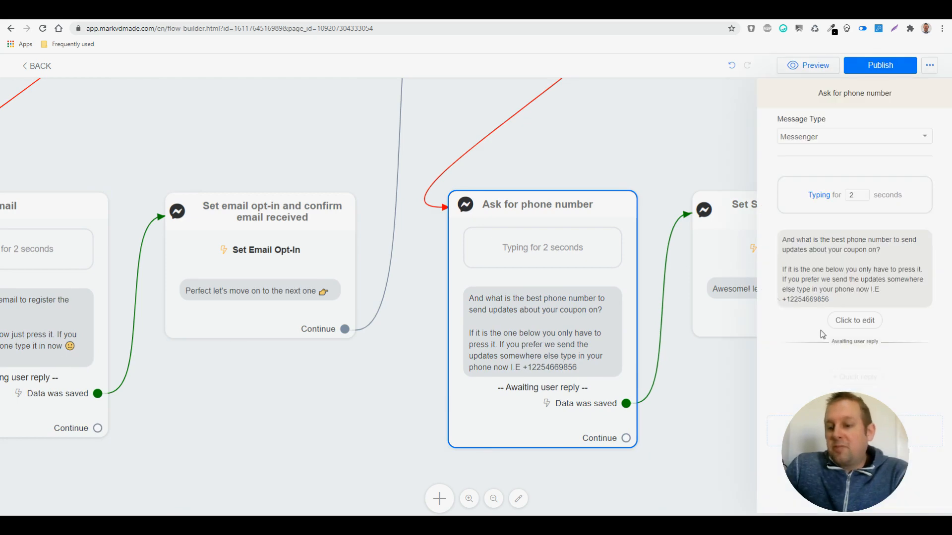
{"action": "left_click", "coordinate": [853, 322]}
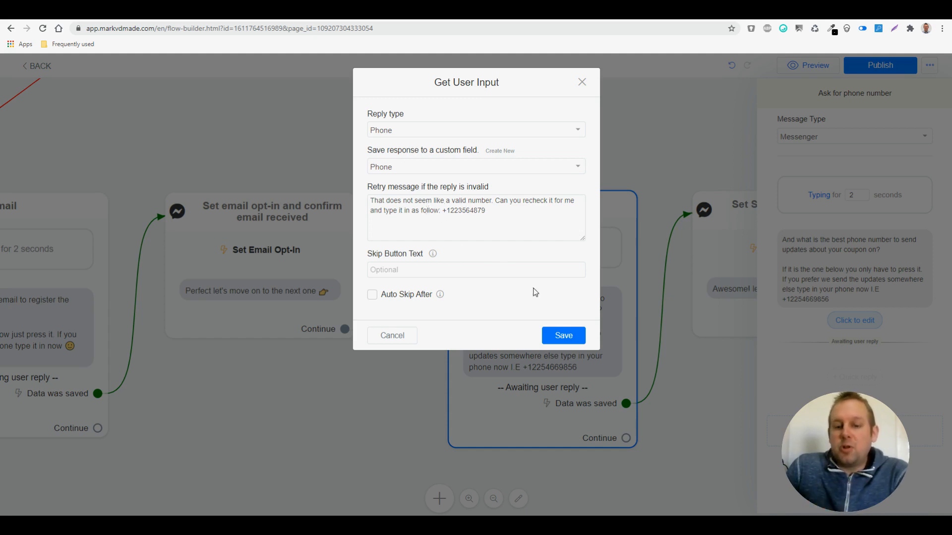
{"action": "left_click", "coordinate": [571, 339]}
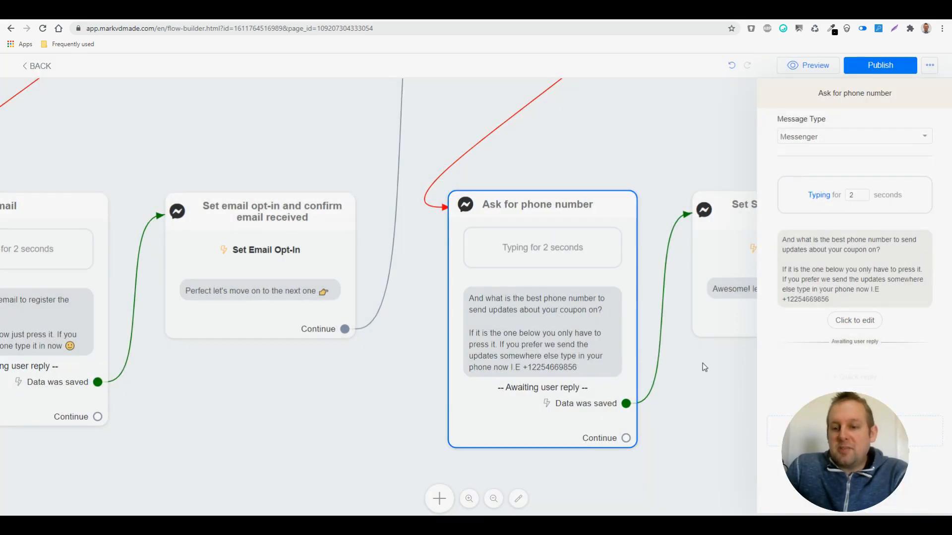
Examine the "Set SMS opt-in and confirm number received" block and the coupon creation block that follows it
{"action": "left_click", "coordinate": [723, 383]}
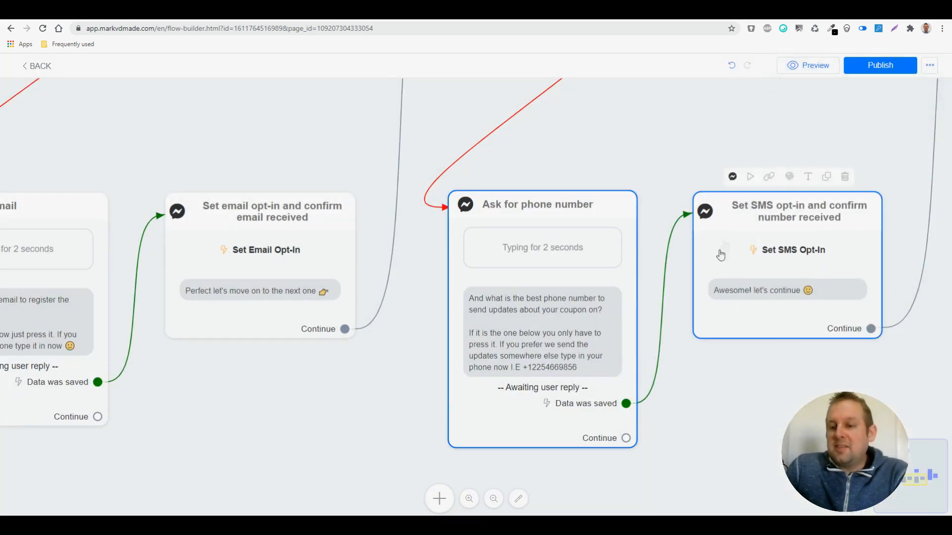
{"action": "left_click", "coordinate": [805, 246]}
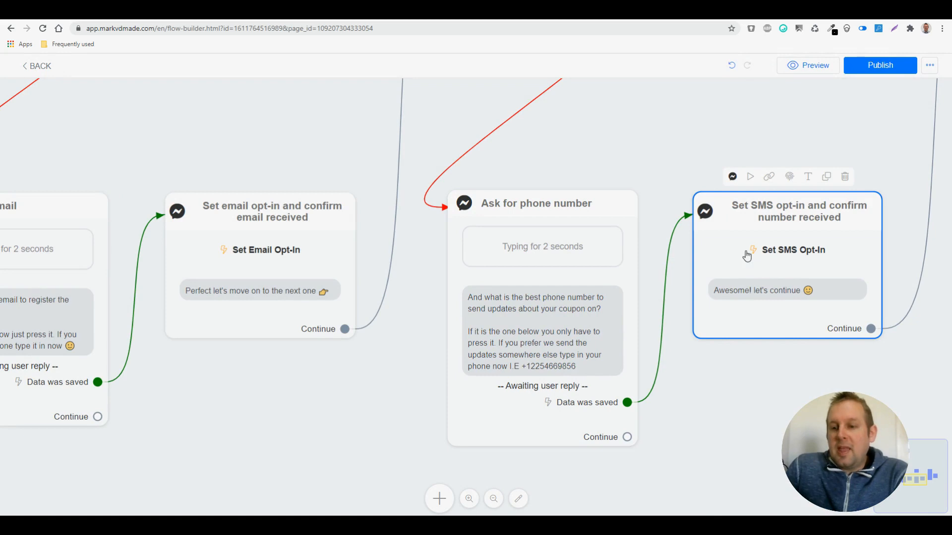
{"action": "left_click", "coordinate": [777, 391]}
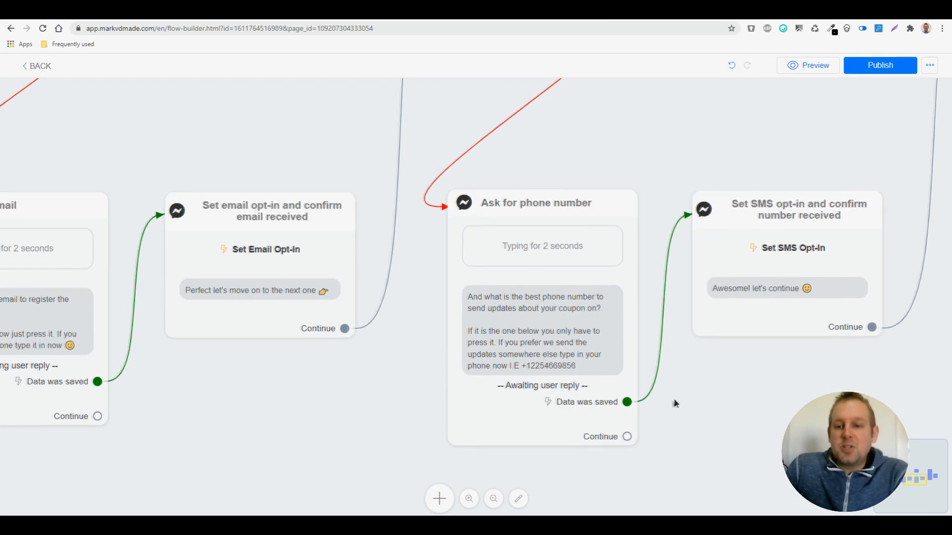
{"action": "left_click_drag", "start_coordinate": [674, 399], "coordinate": [463, 429]}
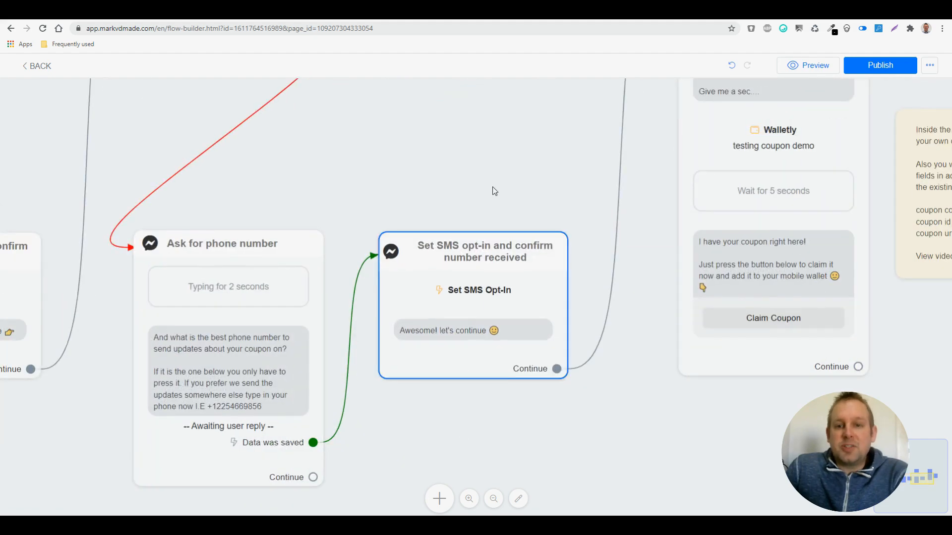
{"action": "scroll", "coordinate": [494, 191], "scroll_direction": "down", "scroll_amount": 3}
{"action": "left_click_drag", "start_coordinate": [495, 153], "coordinate": [183, 223]}
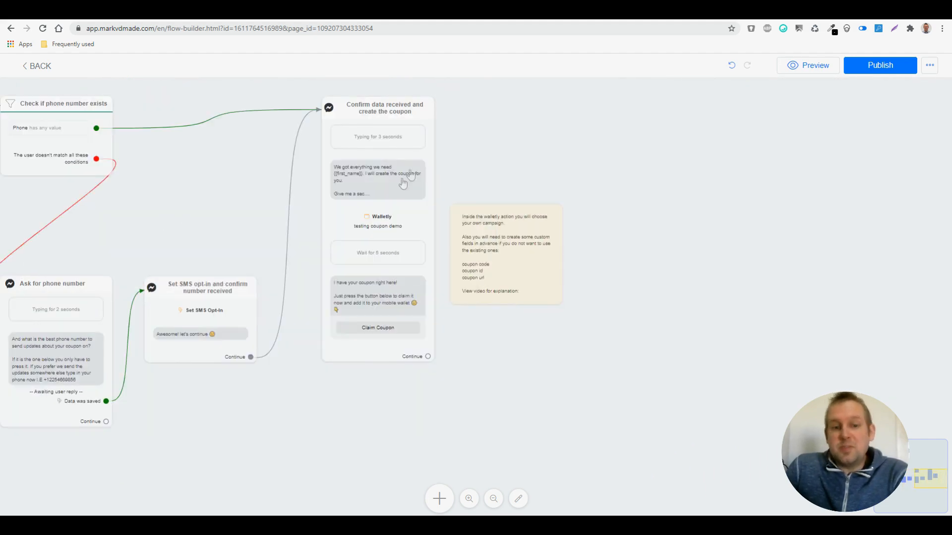
{"action": "scroll", "coordinate": [391, 188], "scroll_direction": "up", "scroll_amount": 2}
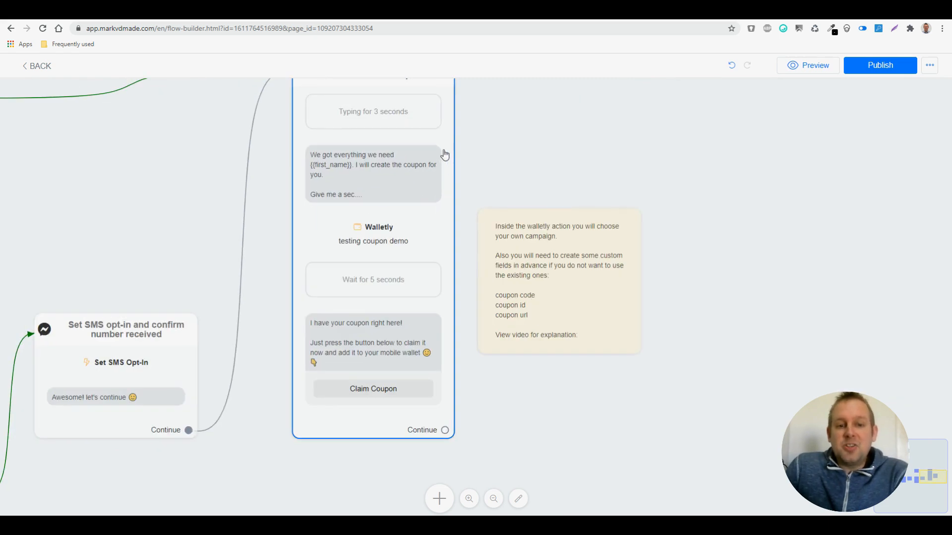
{"action": "scroll", "coordinate": [441, 156], "scroll_direction": "down", "scroll_amount": 2}
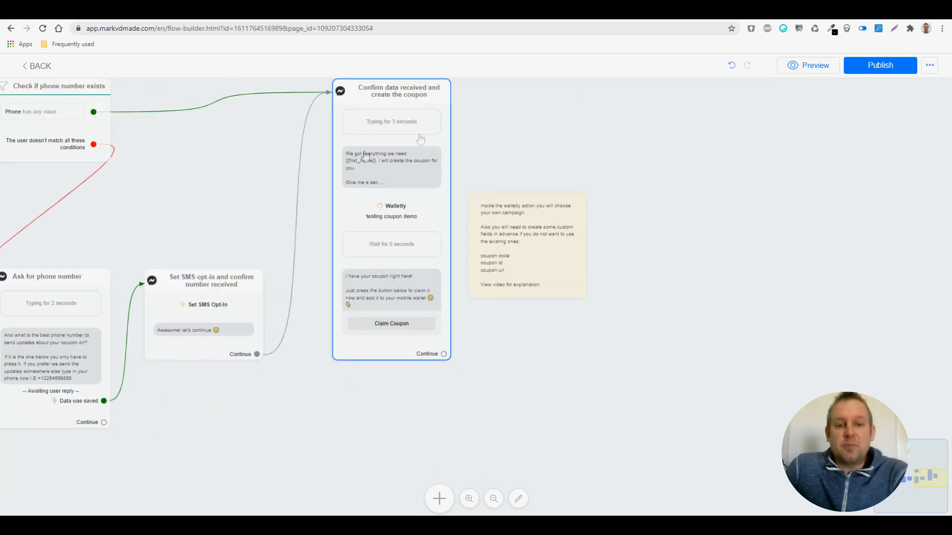
Delete the Walletly action from the "Confirm data received and create the coupon" block
{"action": "left_click", "coordinate": [416, 204]}
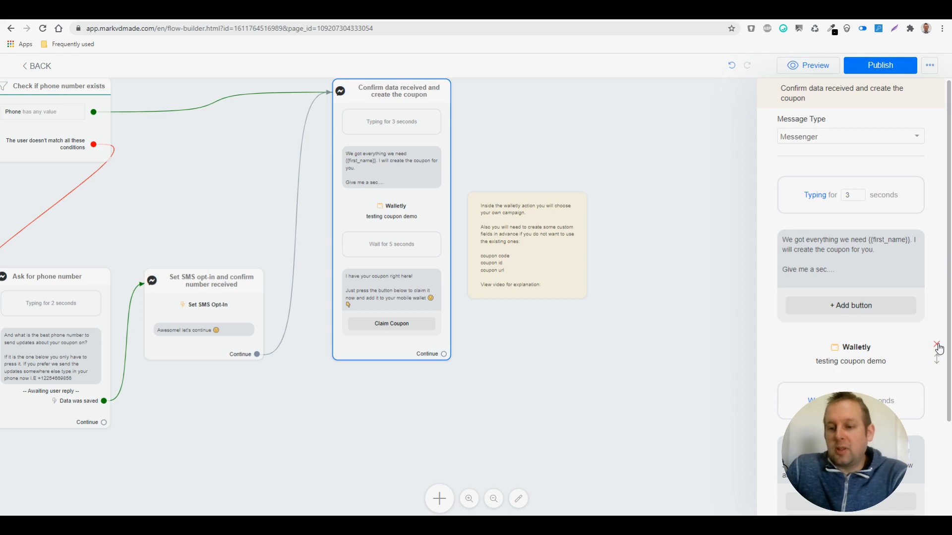
{"action": "left_click", "coordinate": [937, 344]}
Add a new Walletly action to the "Confirm data received and create the coupon" block
{"action": "scroll", "coordinate": [894, 339], "scroll_direction": "down", "scroll_amount": 2}
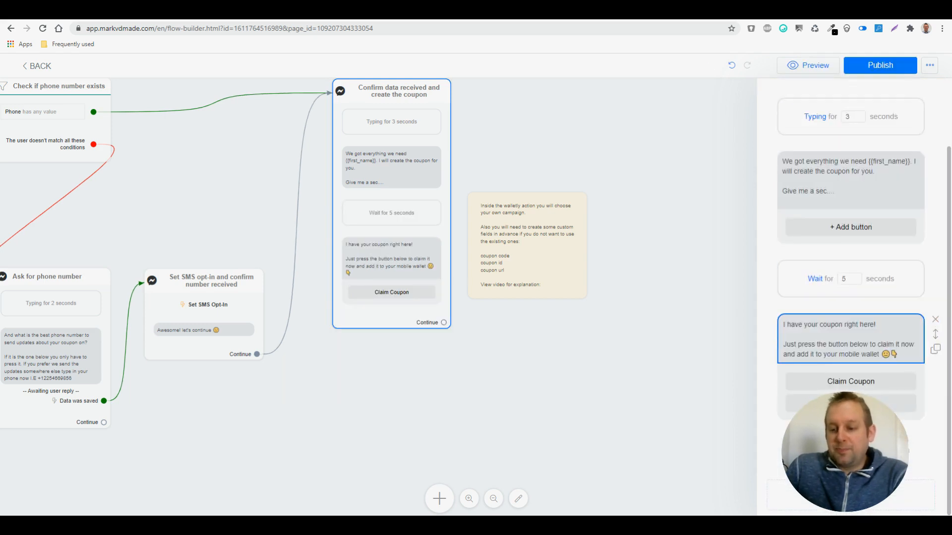
{"action": "left_click", "coordinate": [850, 493]}
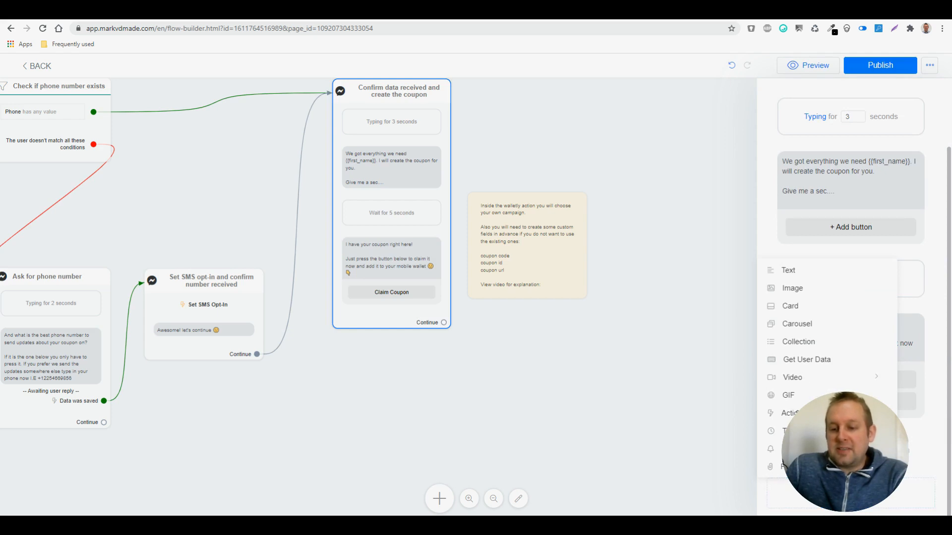
{"action": "mouse_move", "coordinate": [790, 413]}
{"action": "scroll", "coordinate": [645, 308], "scroll_direction": "down", "scroll_amount": 1}
{"action": "scroll", "coordinate": [644, 308], "scroll_direction": "down", "scroll_amount": 2}
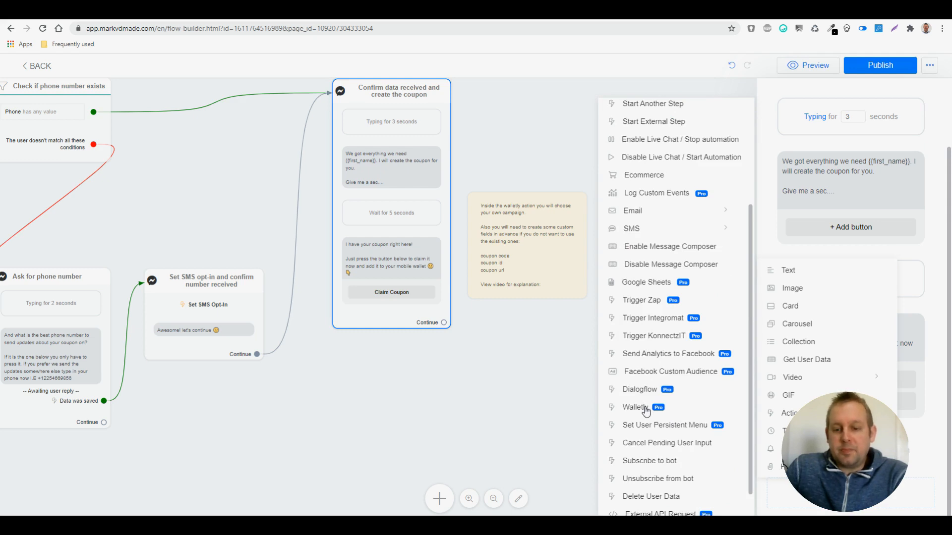
{"action": "left_click", "coordinate": [635, 407]}
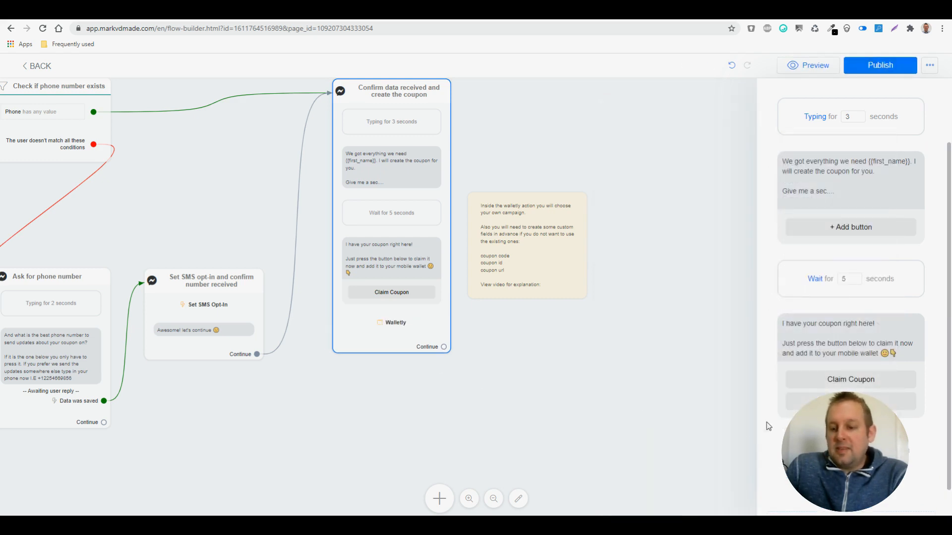
Configure the new Walletly action with the Add Campaign operation and the "Walletly coupon live demo" campaign
{"action": "left_click", "coordinate": [851, 444]}
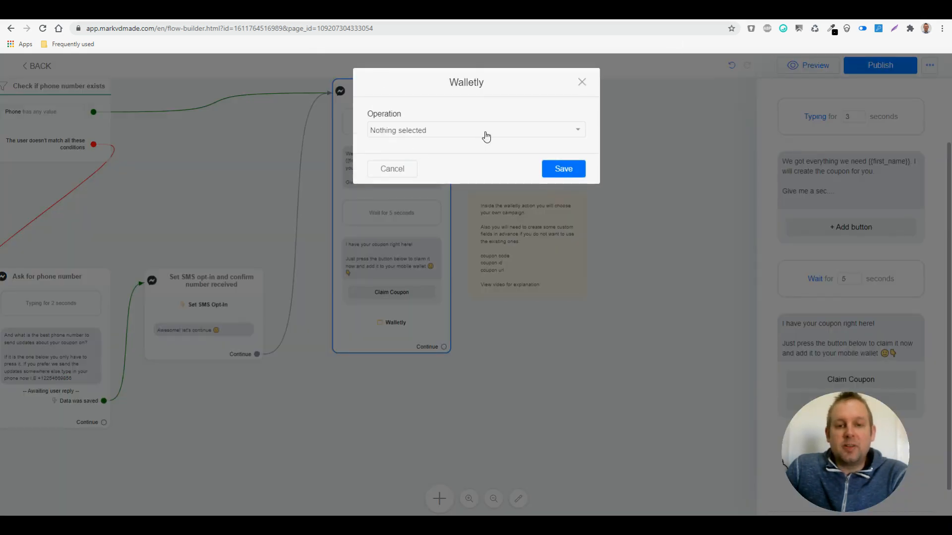
{"action": "left_click", "coordinate": [486, 137]}
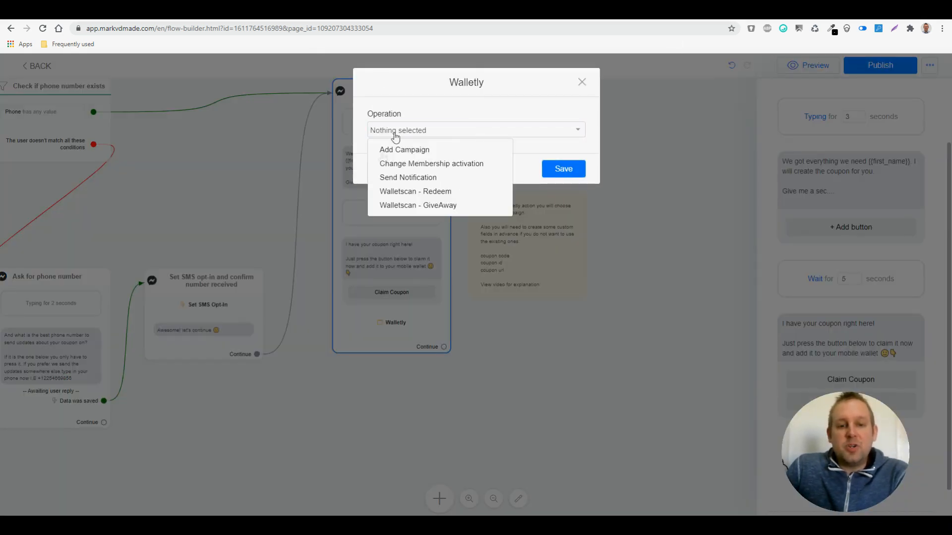
{"action": "left_click", "coordinate": [398, 150]}
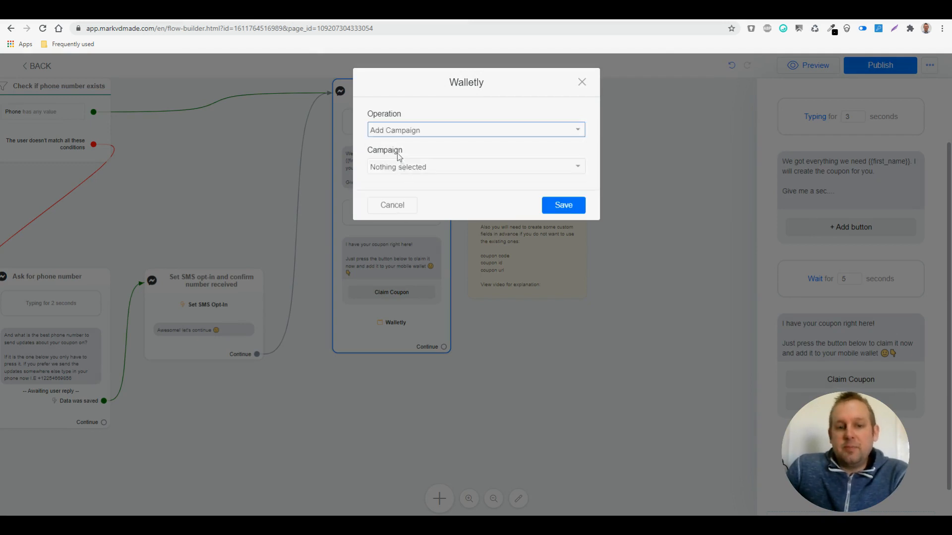
{"action": "left_click", "coordinate": [457, 172]}
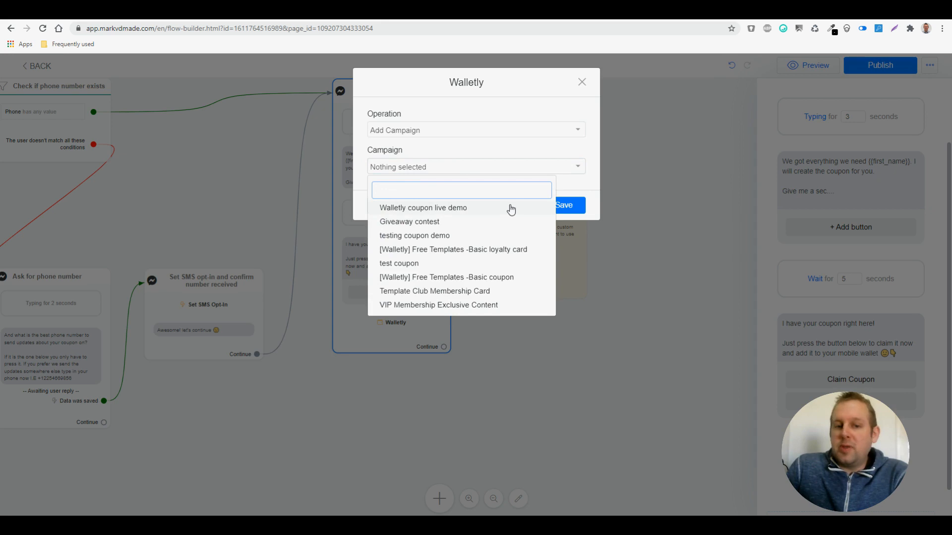
{"action": "left_click", "coordinate": [485, 212]}
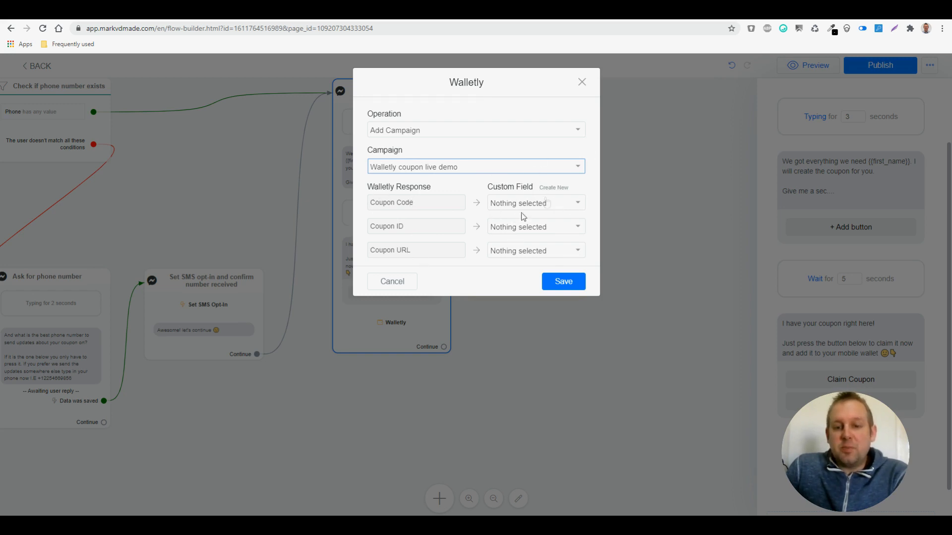
Map Coupon Code to coupon_code, Coupon ID to coupon_id and Coupon URL to coupon_url, and save the Walletly action
{"action": "left_click", "coordinate": [562, 210]}
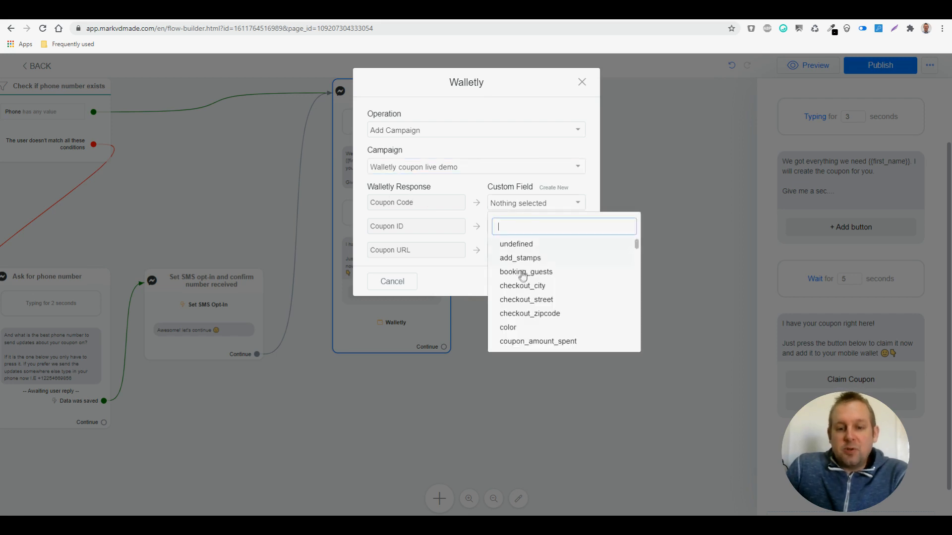
{"action": "type", "text": "code"}
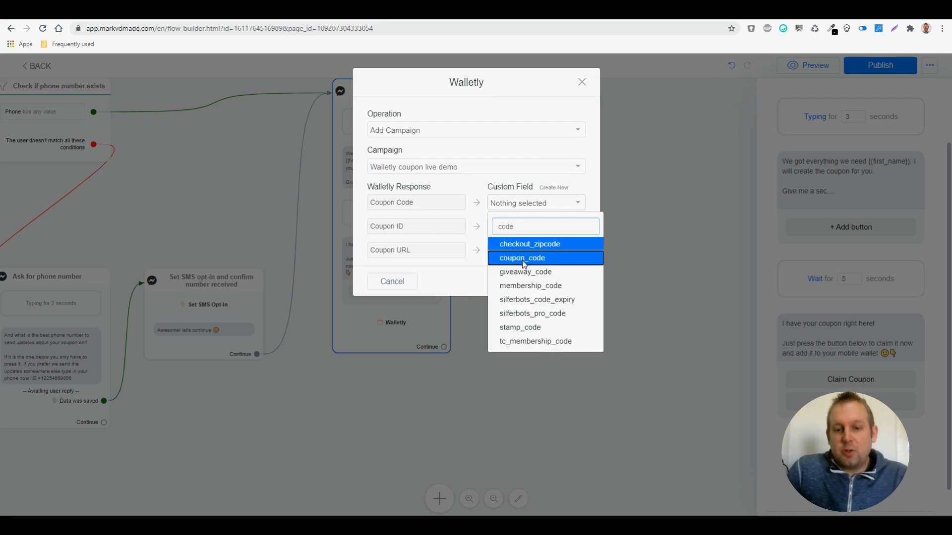
{"action": "left_click", "coordinate": [522, 259]}
{"action": "left_click", "coordinate": [529, 228]}
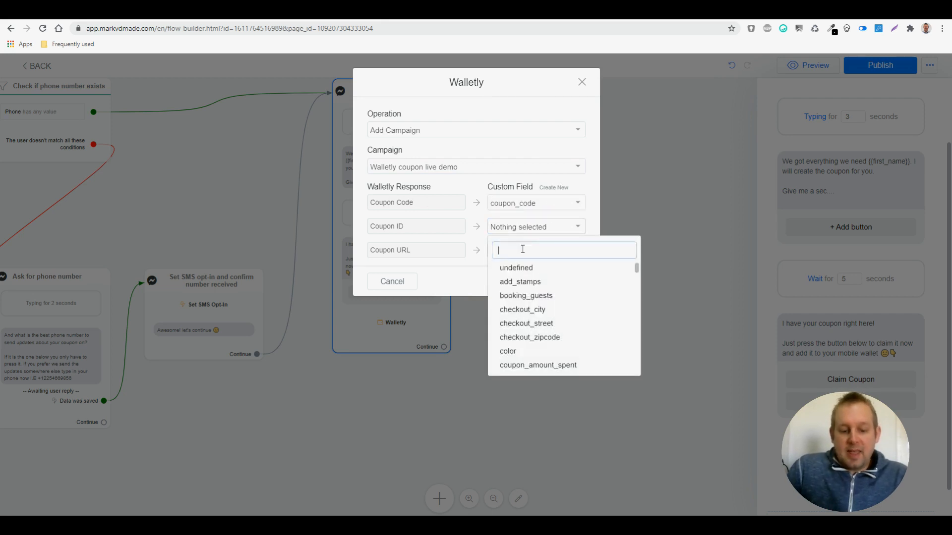
{"action": "type", "text": "id"}
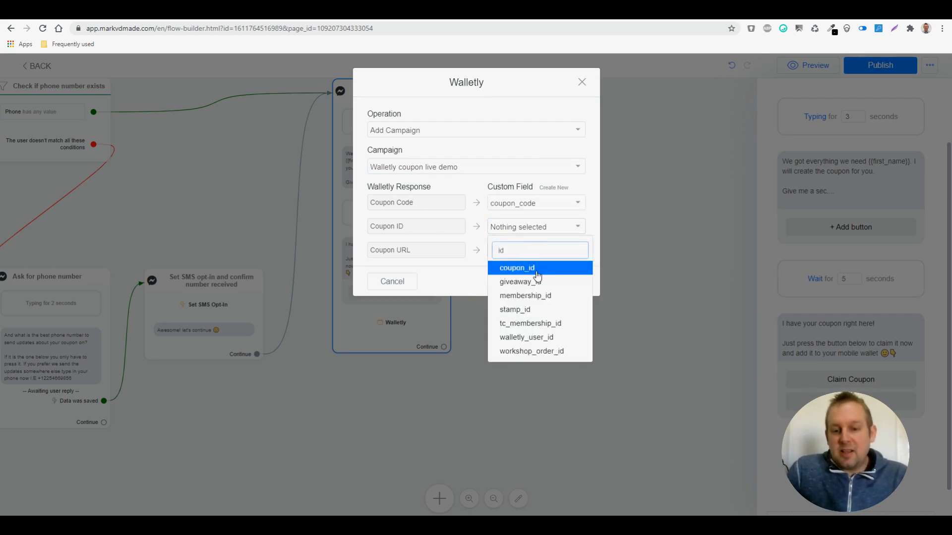
{"action": "left_click", "coordinate": [533, 269]}
{"action": "left_click", "coordinate": [518, 252]}
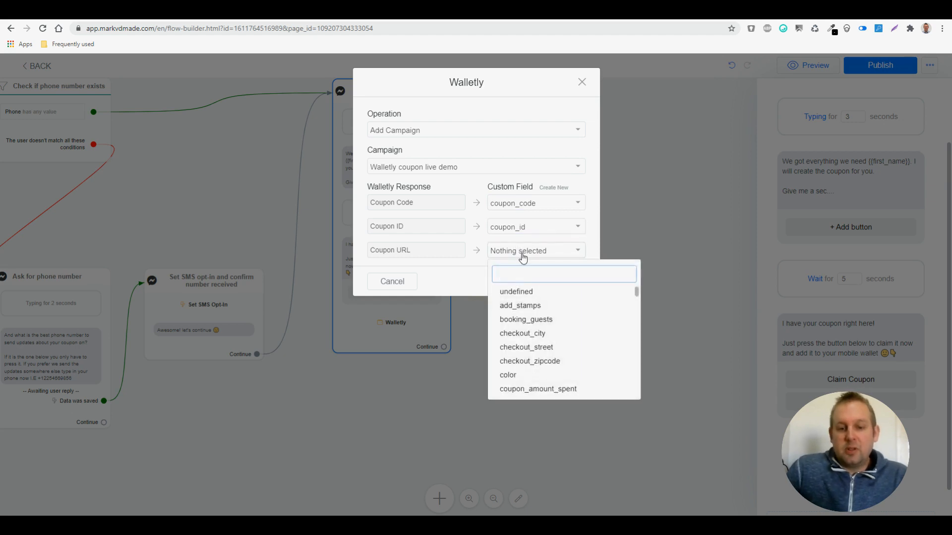
{"action": "type", "text": "url"}
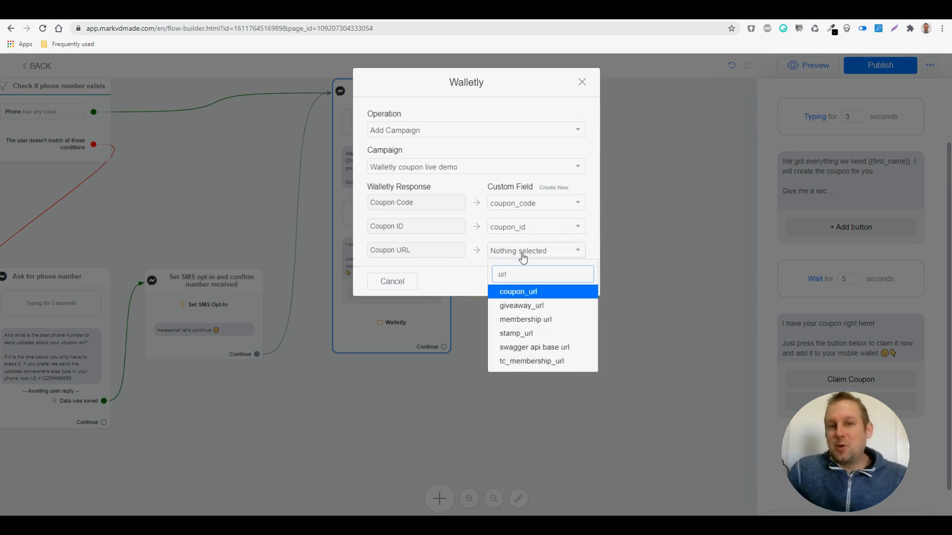
{"action": "left_click", "coordinate": [523, 293]}
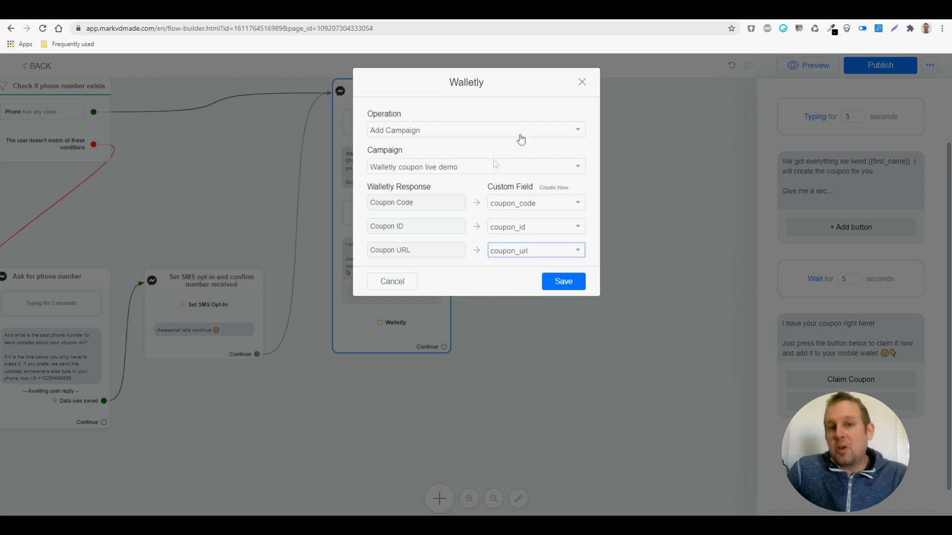
{"action": "left_click", "coordinate": [572, 279]}
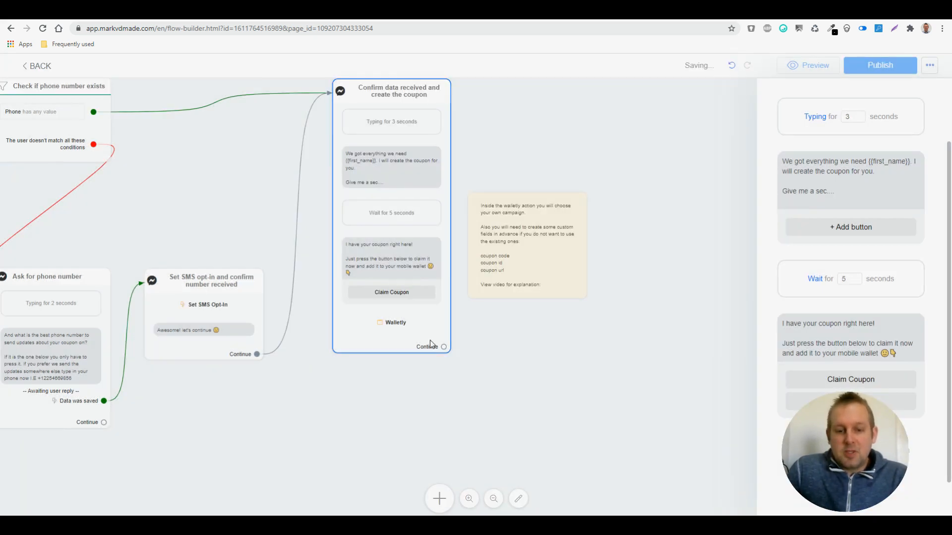
Move the Walletly action between the "We got everything we need" message and the 5-second wait
{"action": "mouse_move", "coordinate": [909, 315]}
{"action": "left_click_drag", "start_coordinate": [908, 311], "coordinate": [907, 279]}
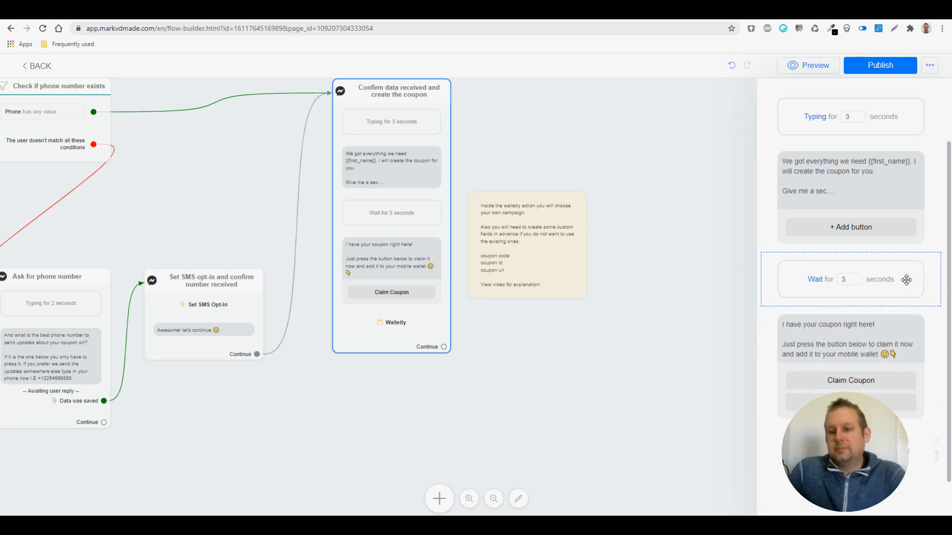
{"action": "left_click_drag", "start_coordinate": [906, 280], "coordinate": [905, 281]}
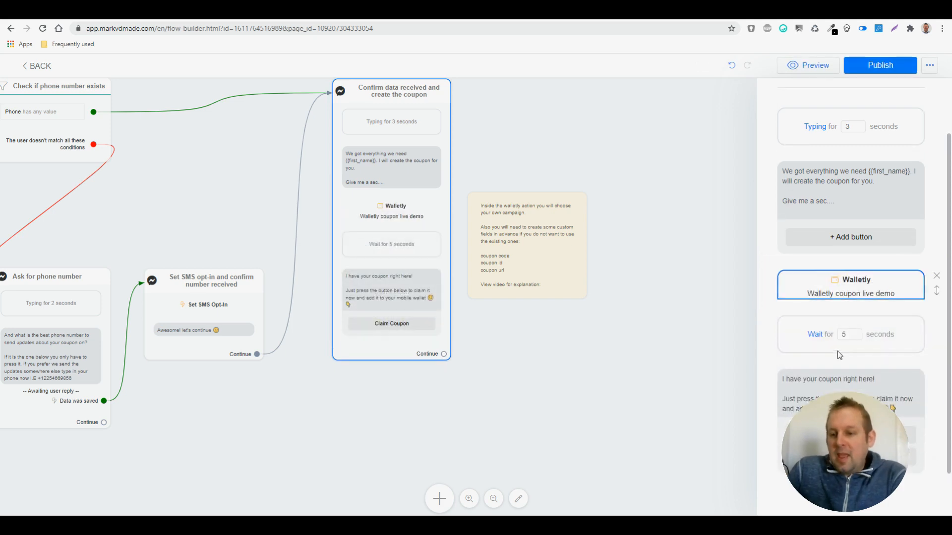
Reset the Claim Coupon button's action to Open Website with the link {{coupon_url}}, and save the button
{"action": "scroll", "coordinate": [839, 355], "scroll_direction": "down", "scroll_amount": 1}
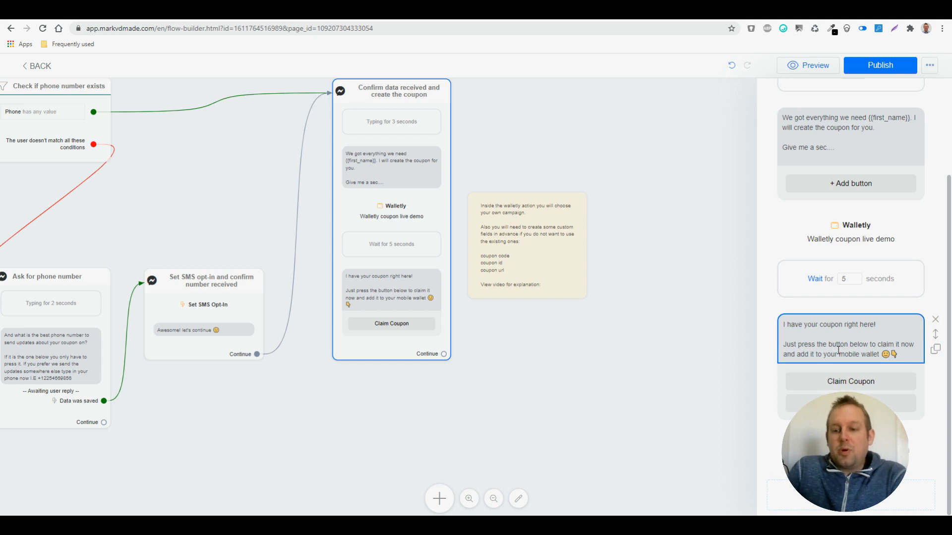
{"action": "left_click", "coordinate": [851, 379]}
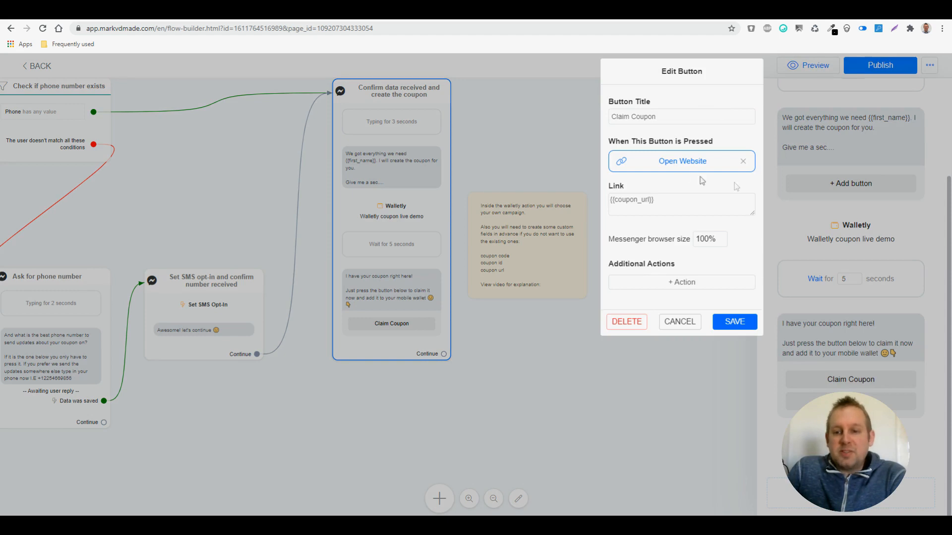
{"action": "left_click", "coordinate": [743, 162]}
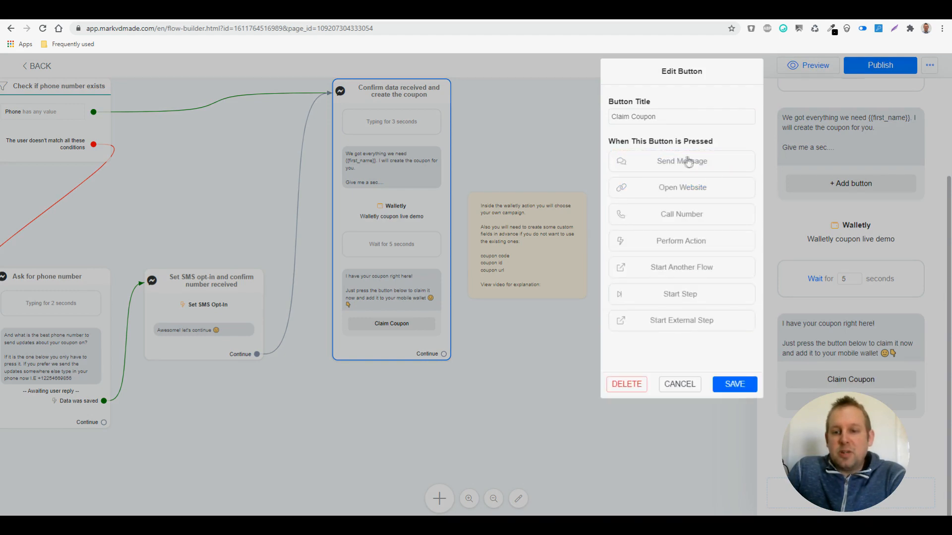
{"action": "left_click", "coordinate": [638, 191]}
{"action": "left_click", "coordinate": [635, 208]}
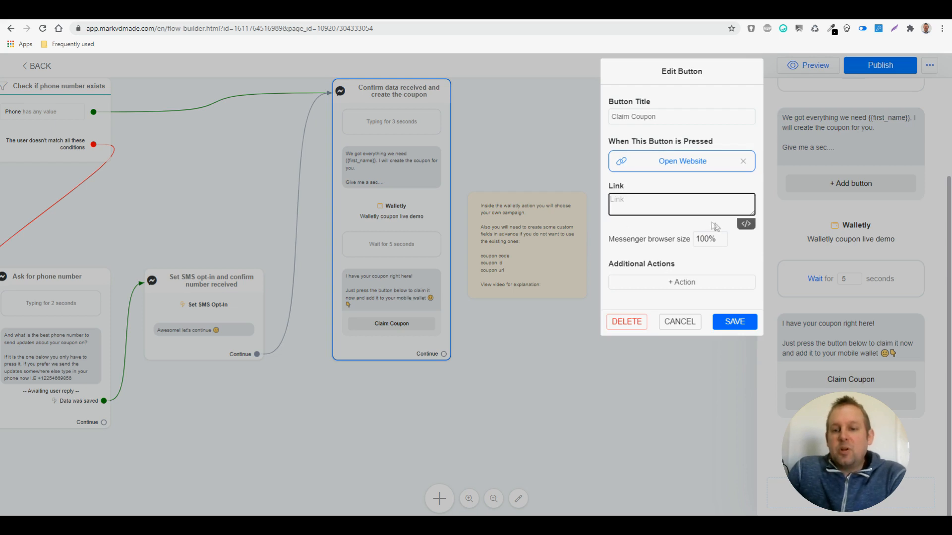
{"action": "left_click", "coordinate": [745, 225]}
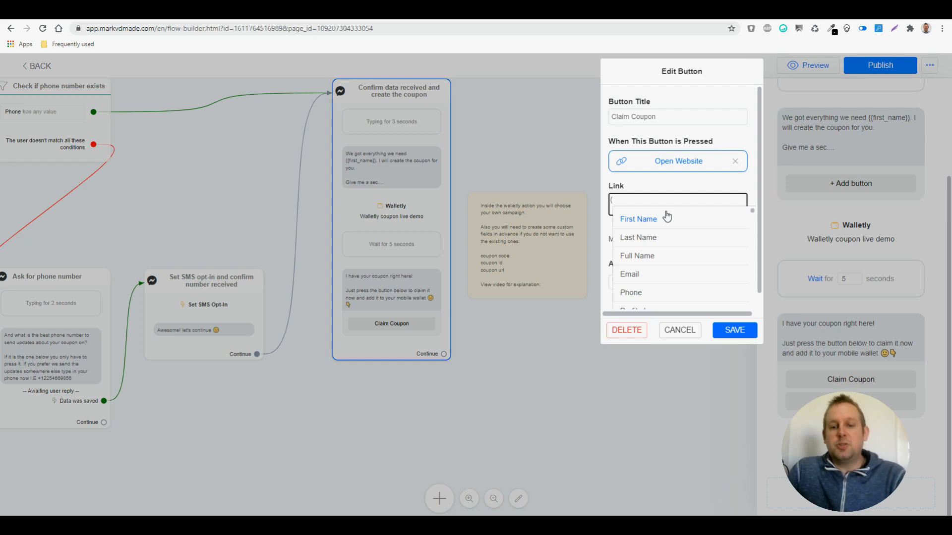
{"action": "type", "text": "url"}
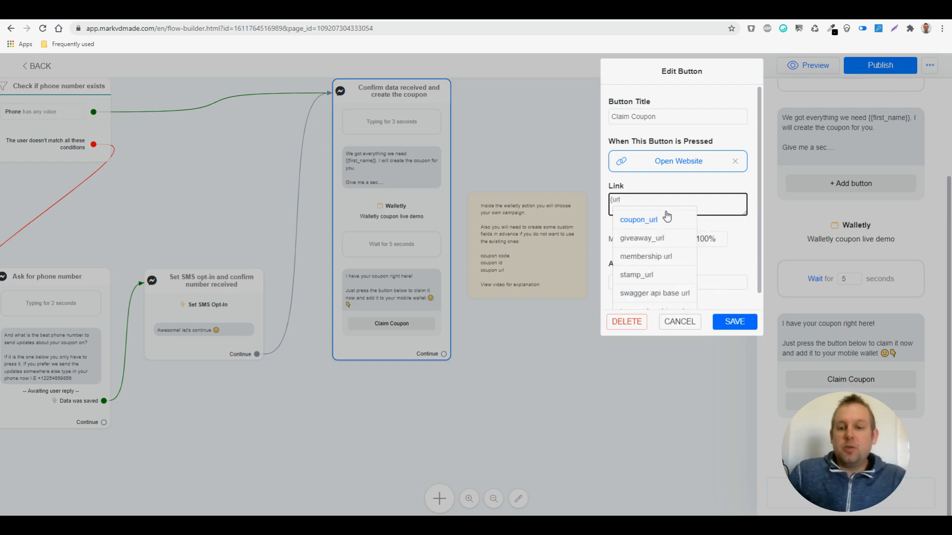
{"action": "left_click", "coordinate": [647, 220]}
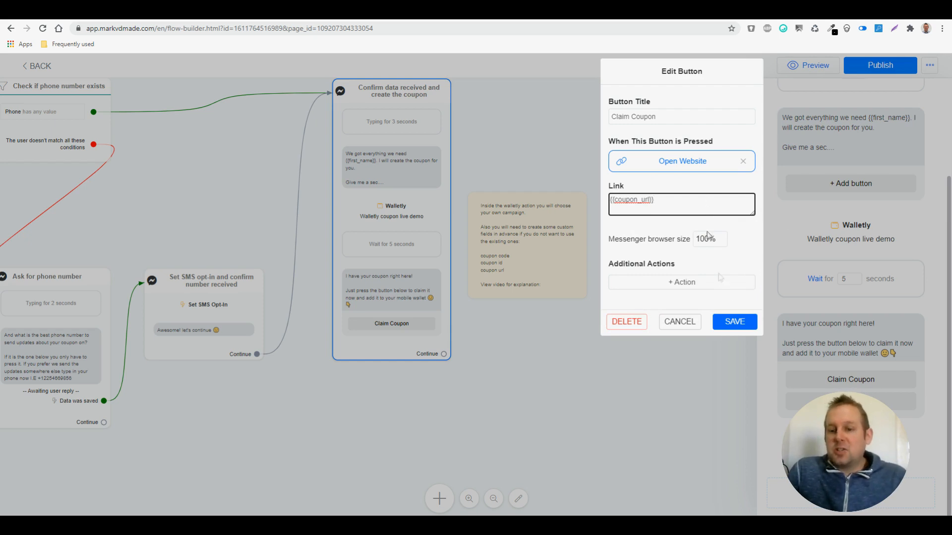
{"action": "left_click", "coordinate": [738, 321]}
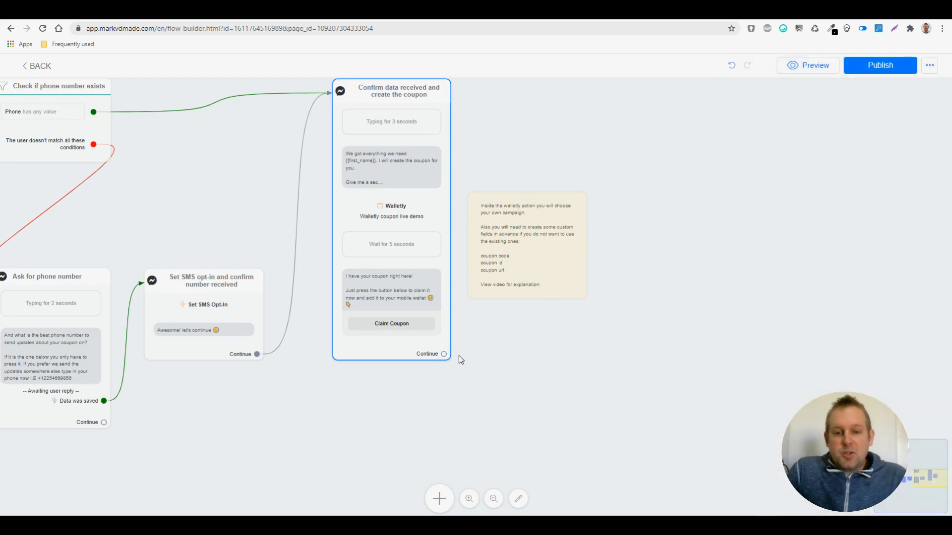
{"action": "scroll", "coordinate": [476, 329], "scroll_direction": "down", "scroll_amount": 3}
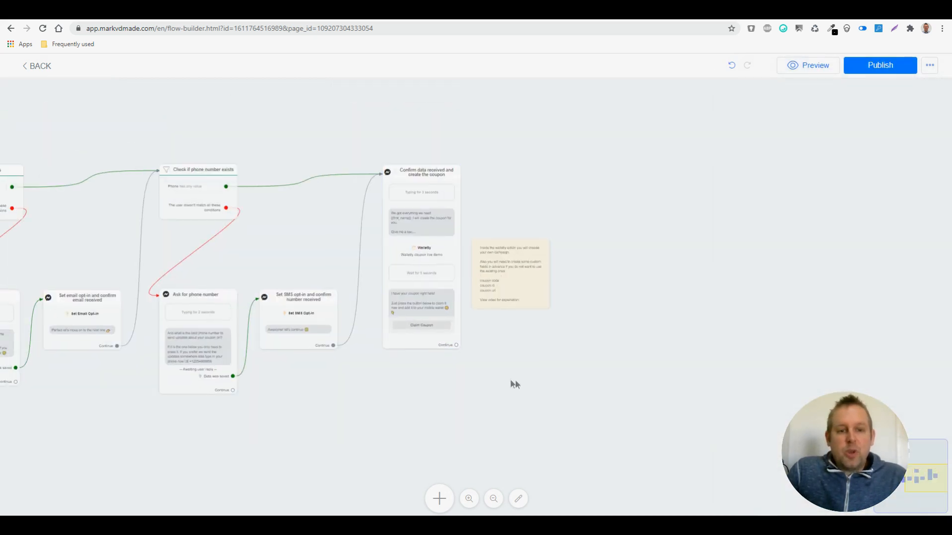
{"action": "scroll", "coordinate": [586, 381], "scroll_direction": "left", "scroll_amount": 6}
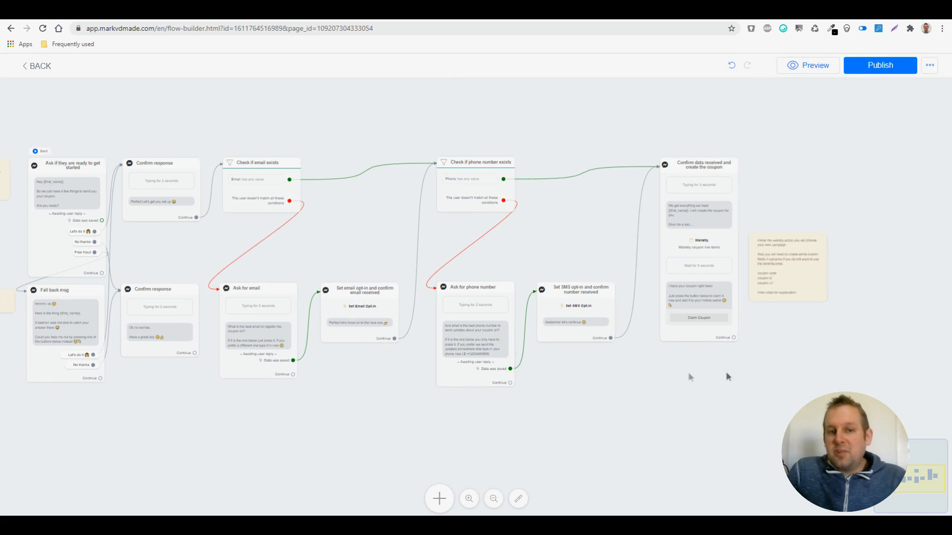
{"action": "scroll", "coordinate": [688, 378], "scroll_direction": "left", "scroll_amount": 5}
{"action": "scroll", "coordinate": [641, 369], "scroll_direction": "right", "scroll_amount": 4}
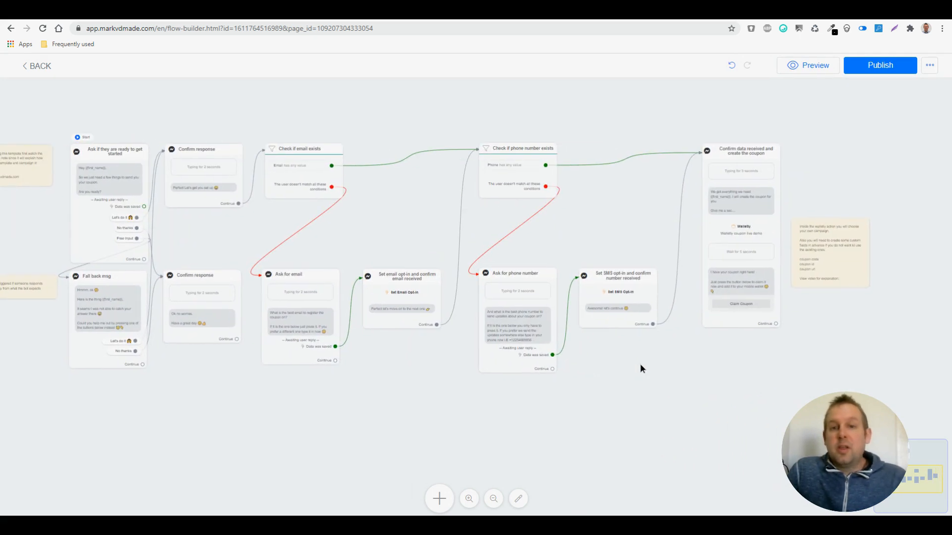